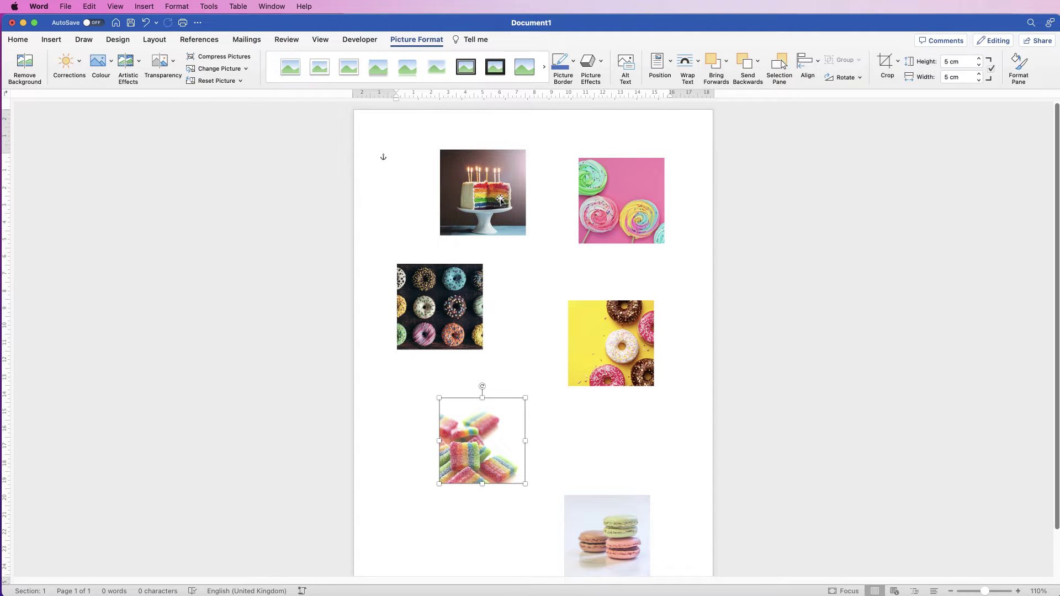
Move the cake picture into the left column and the sweets picture under the dark donuts
left_click_drag(491, 194, 448, 200)
left_click_drag(482, 440, 437, 412)
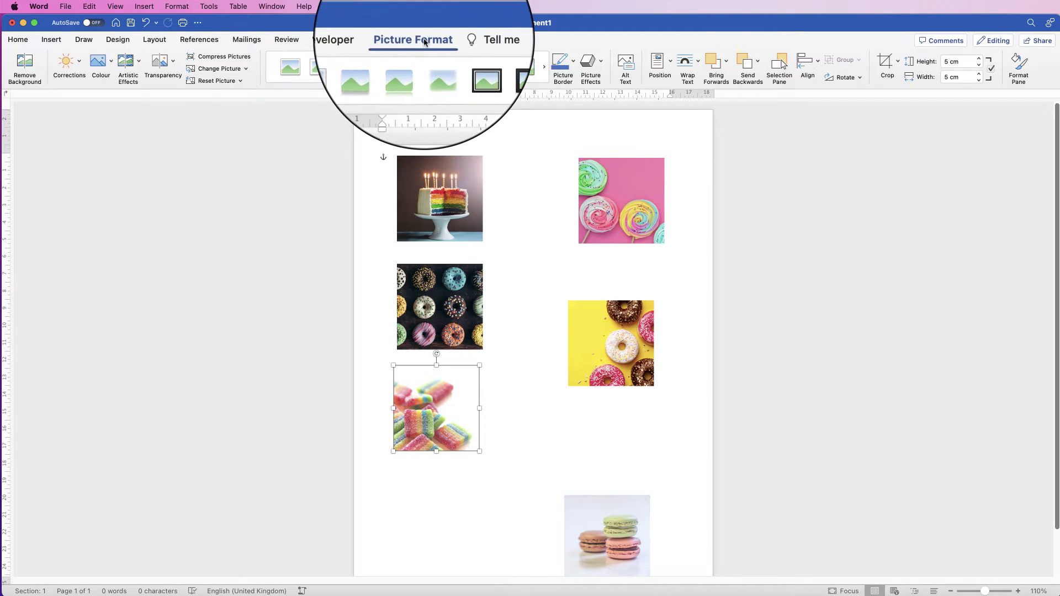
left_click(819, 65)
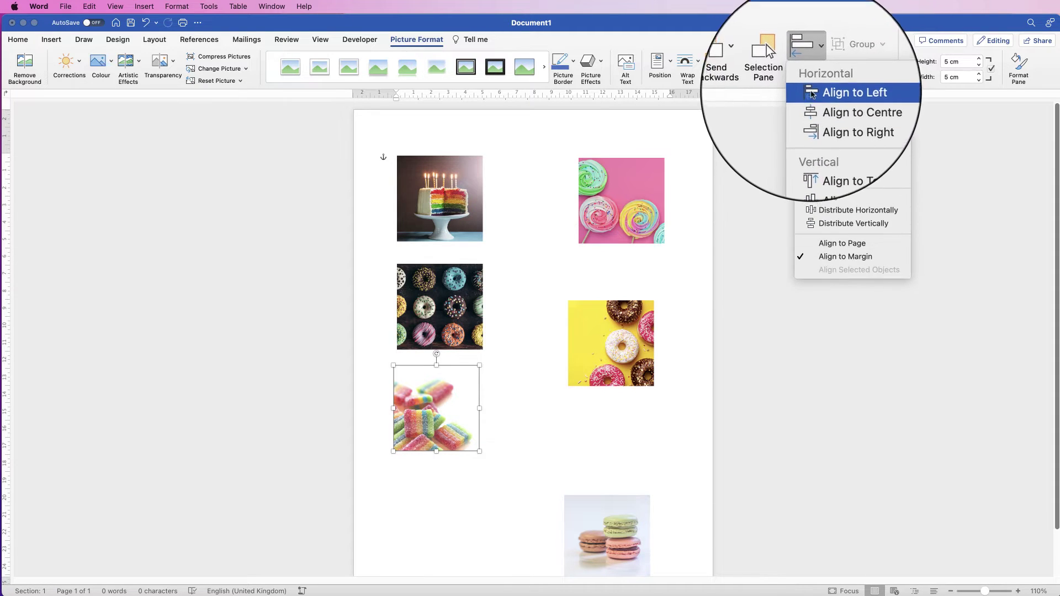
left_click(439, 297)
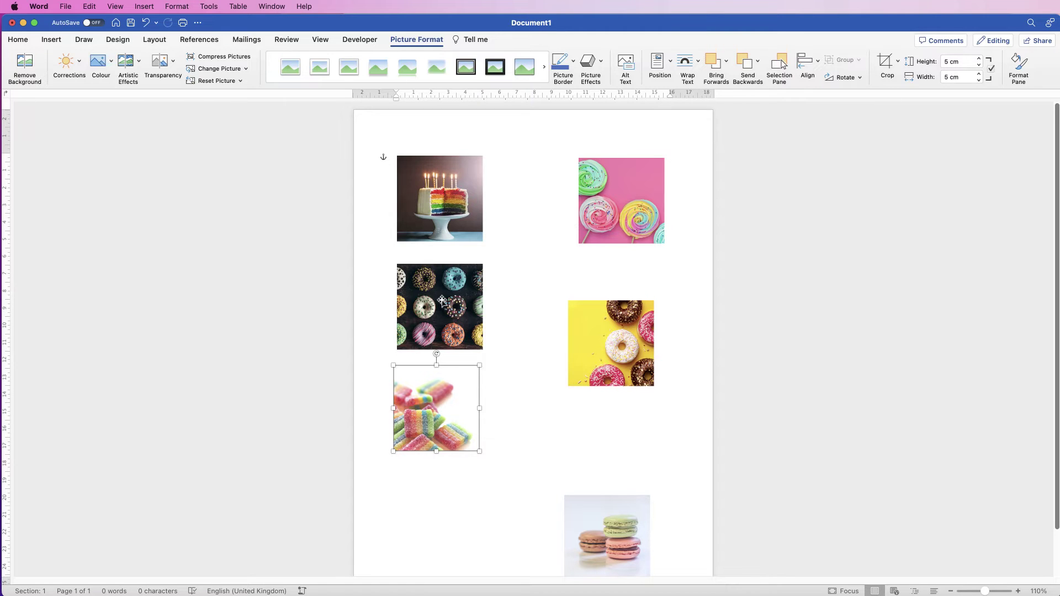
Select the cake, dark donut and sweets pictures, then align left, align centre and distribute vertically
left_click(441, 299, "shift")
left_click(443, 209, "shift")
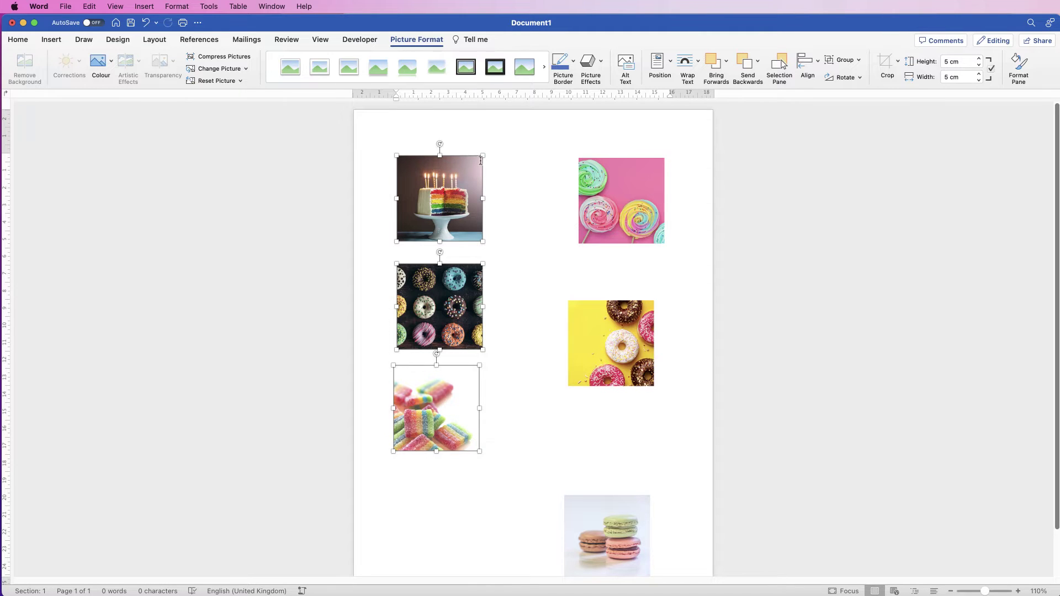
left_click(812, 62)
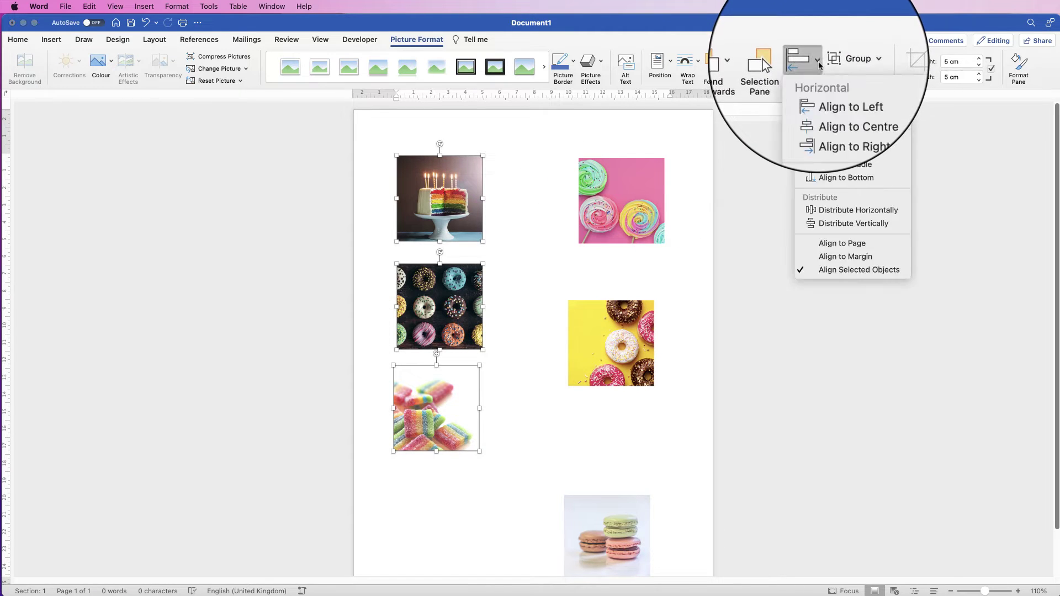
left_click(812, 94)
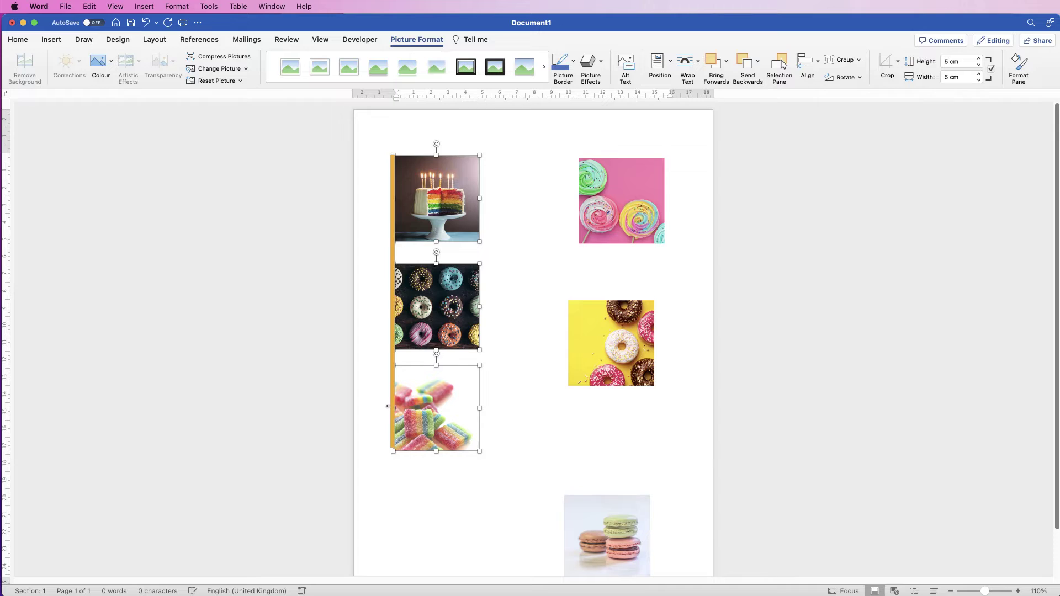
left_click(818, 62)
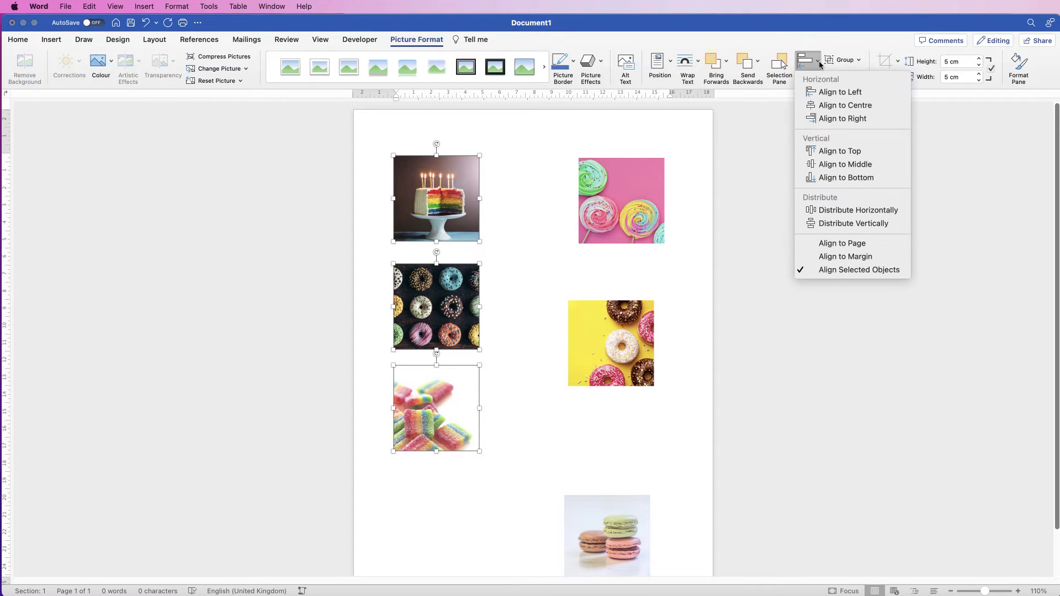
left_click(817, 119)
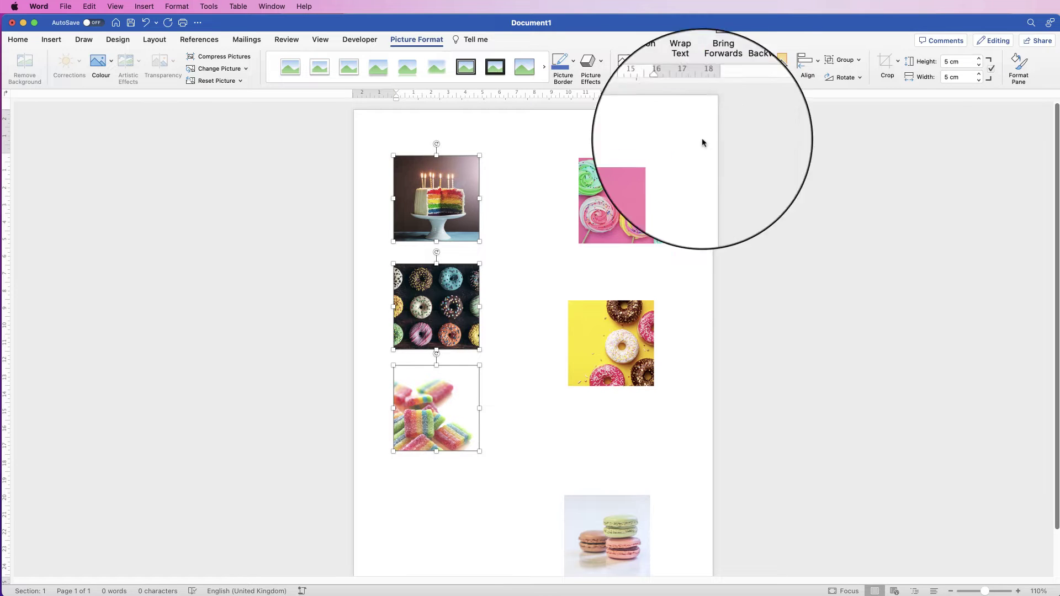
left_click(817, 62)
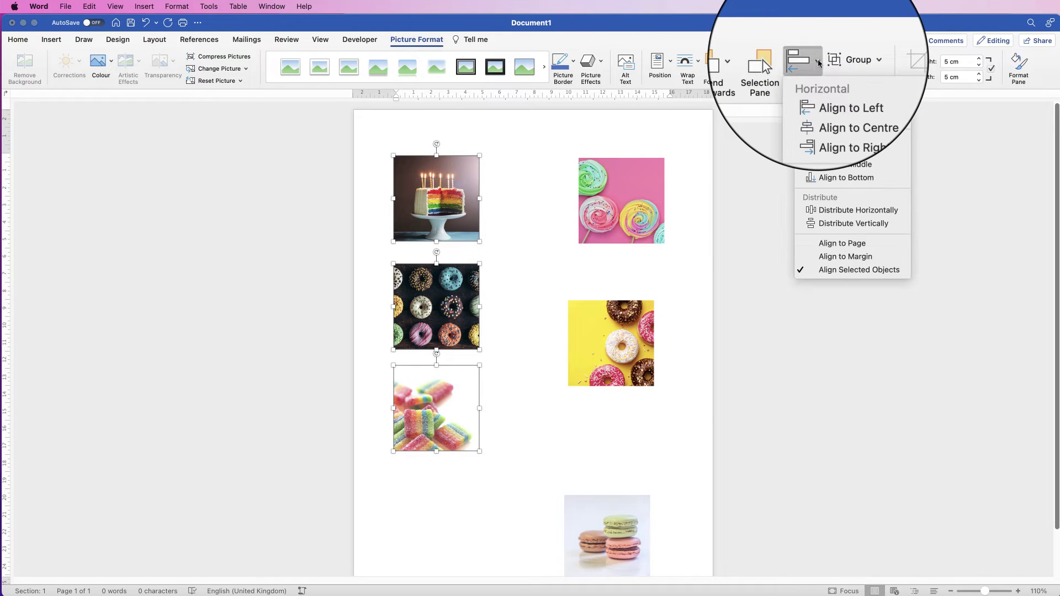
left_click(811, 224)
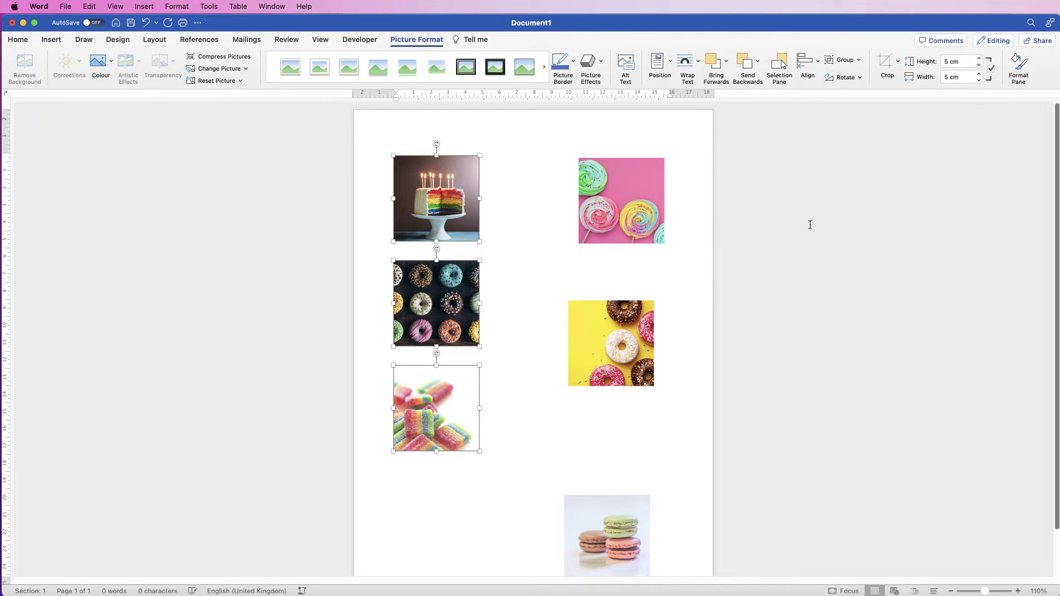
Move the sweets picture to the right side and the yellow donut picture into the left column
left_click(526, 253)
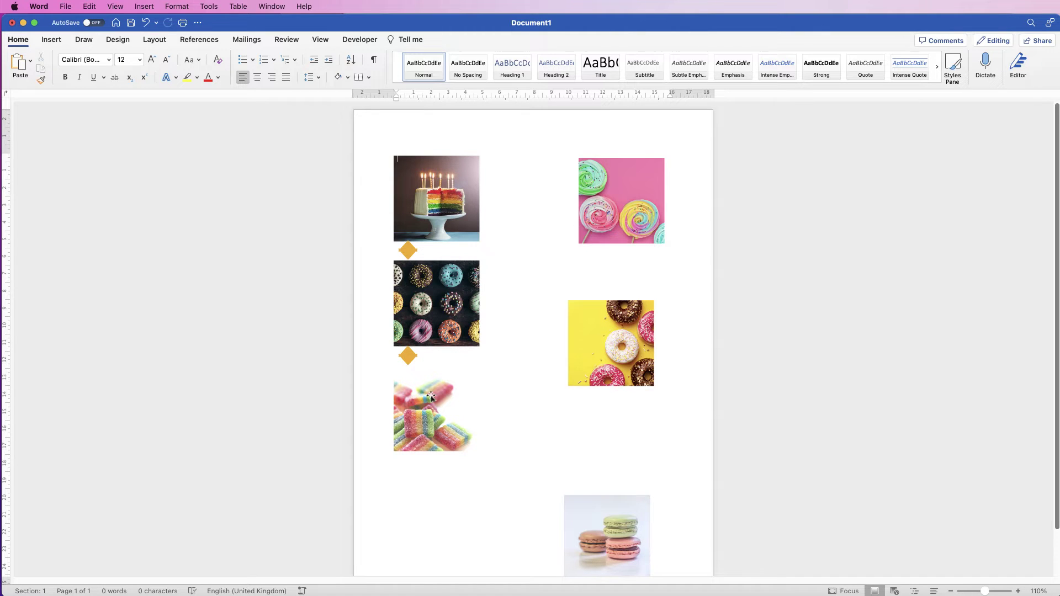
left_click_drag(421, 397, 624, 418)
left_click_drag(610, 342, 436, 413)
Select the left-column pictures and apply an Align option to them
left_click(436, 304, "shift")
left_click(436, 198, "shift")
left_click(807, 66)
left_click(828, 213)
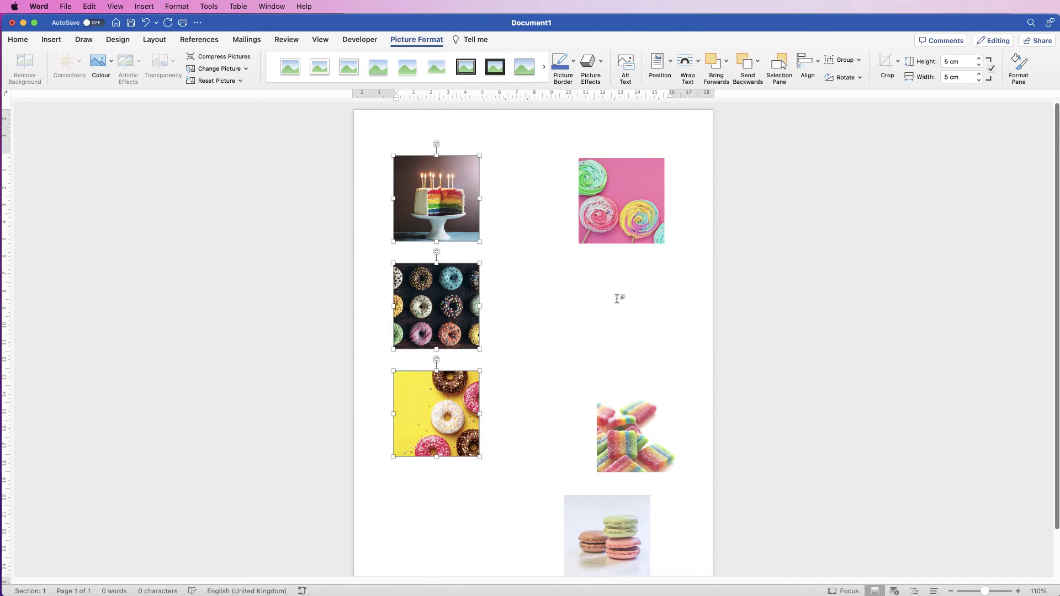
left_click(735, 305)
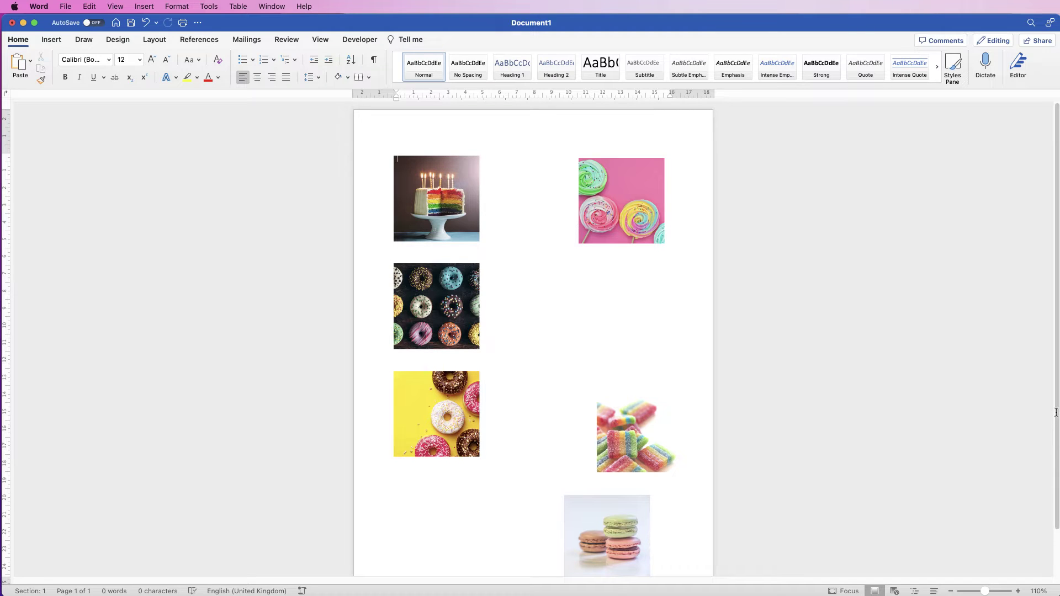
Move the yellow donut picture lower down the left column, nudging it slightly left
scroll(1010, 431, "down", 2)
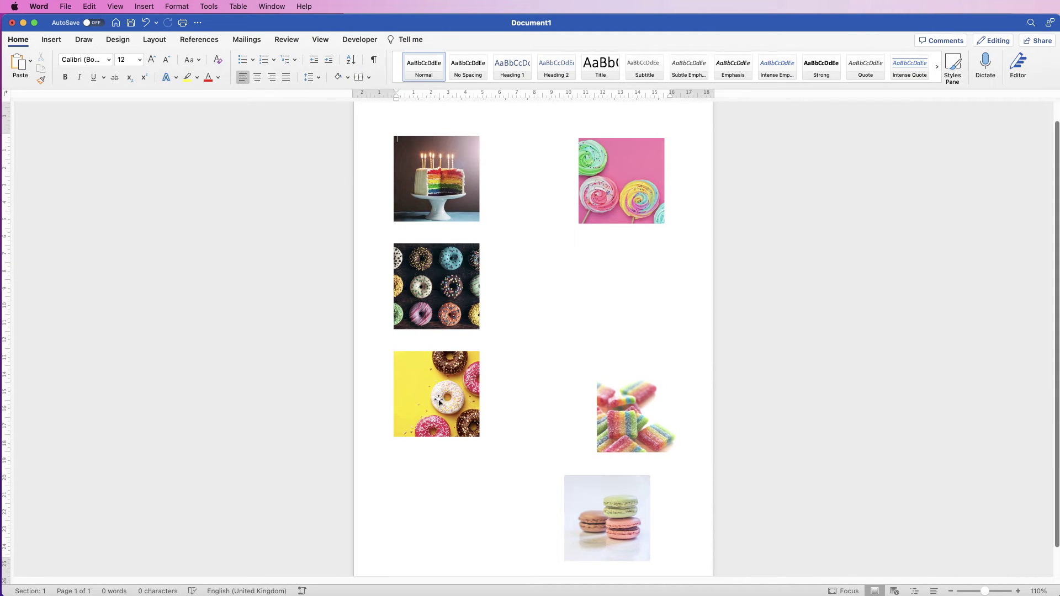
left_click_drag(439, 396, 440, 496)
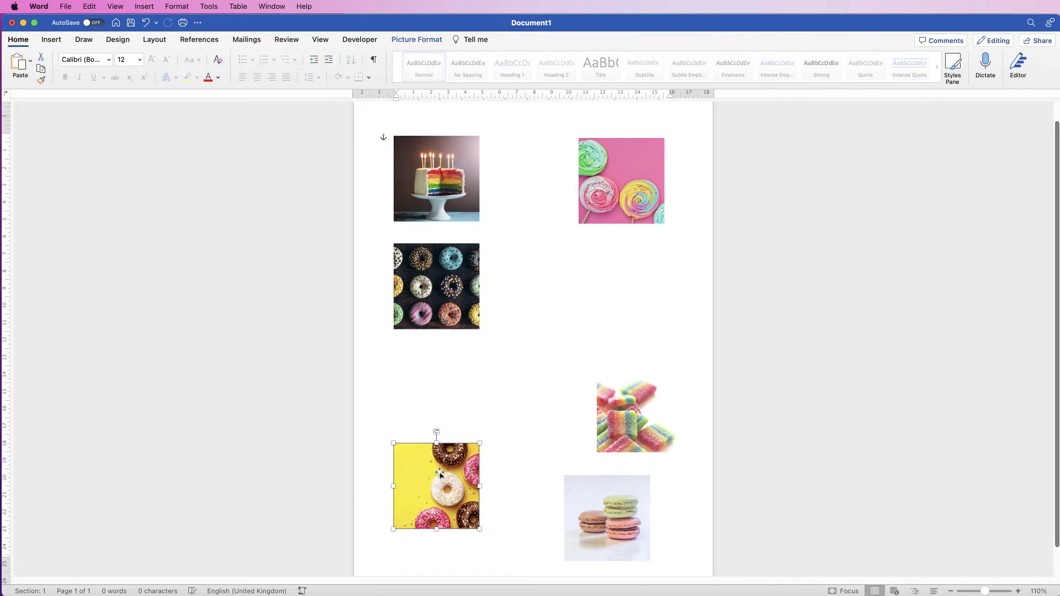
left_click_drag(439, 473, 435, 473)
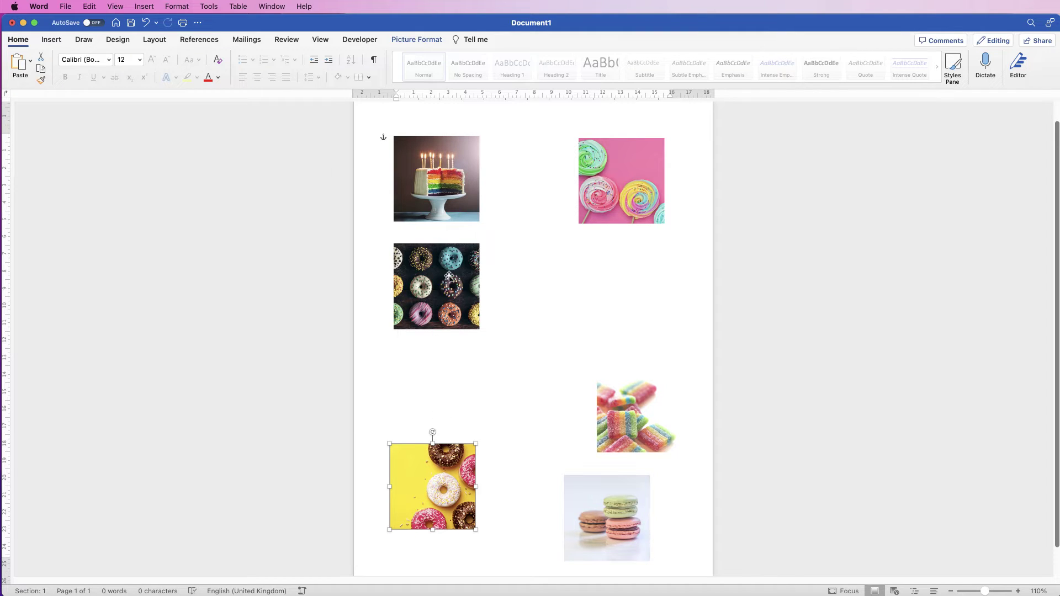
Select the cake, dark donut and yellow donut pictures and apply Distribute Vertically
left_click(436, 253, "shift")
left_click(434, 197, "shift")
left_click(433, 40)
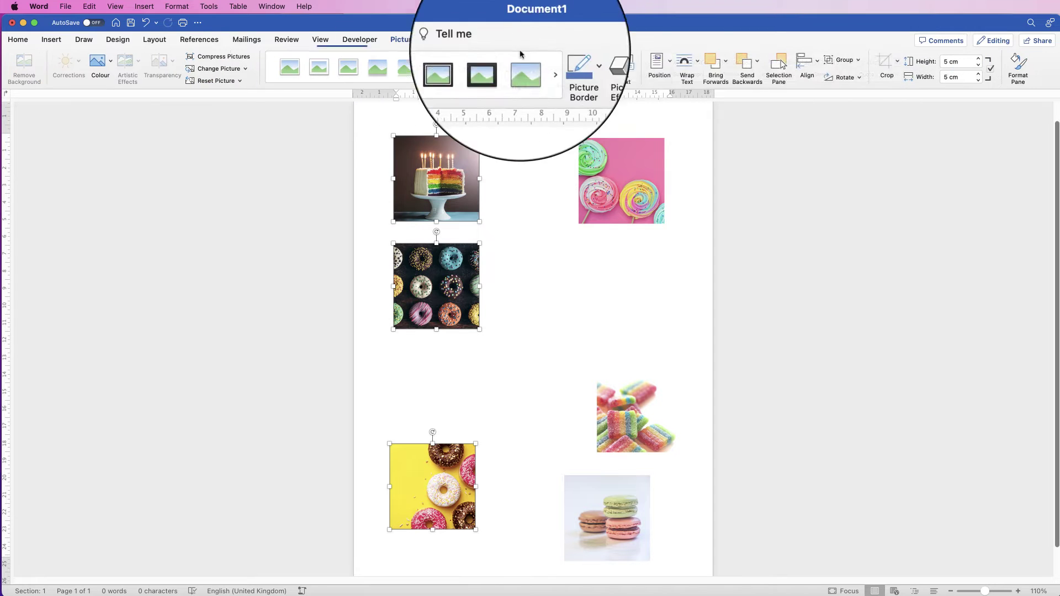
left_click(818, 61)
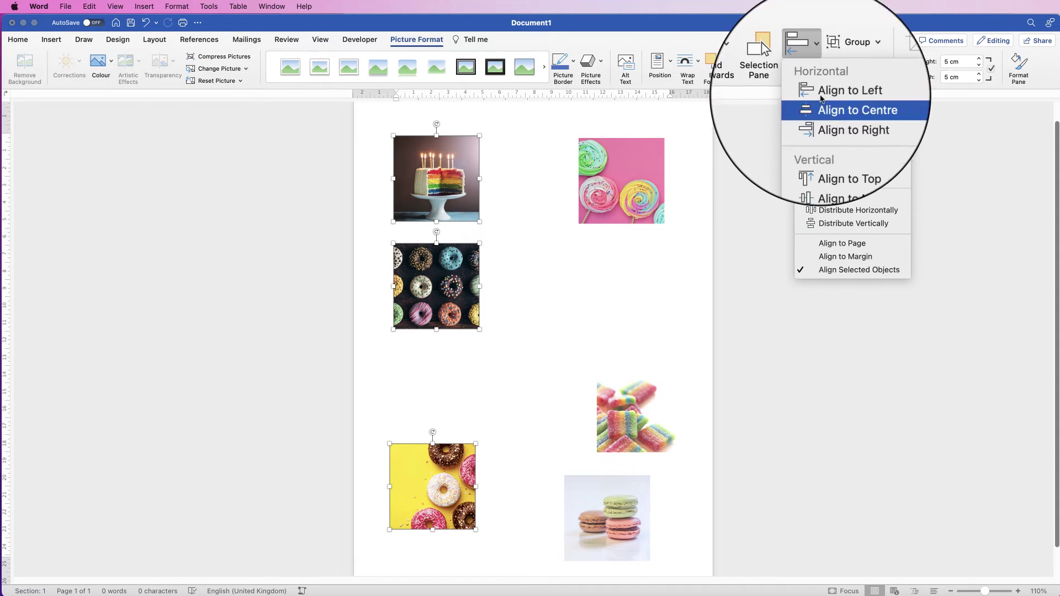
left_click(824, 223)
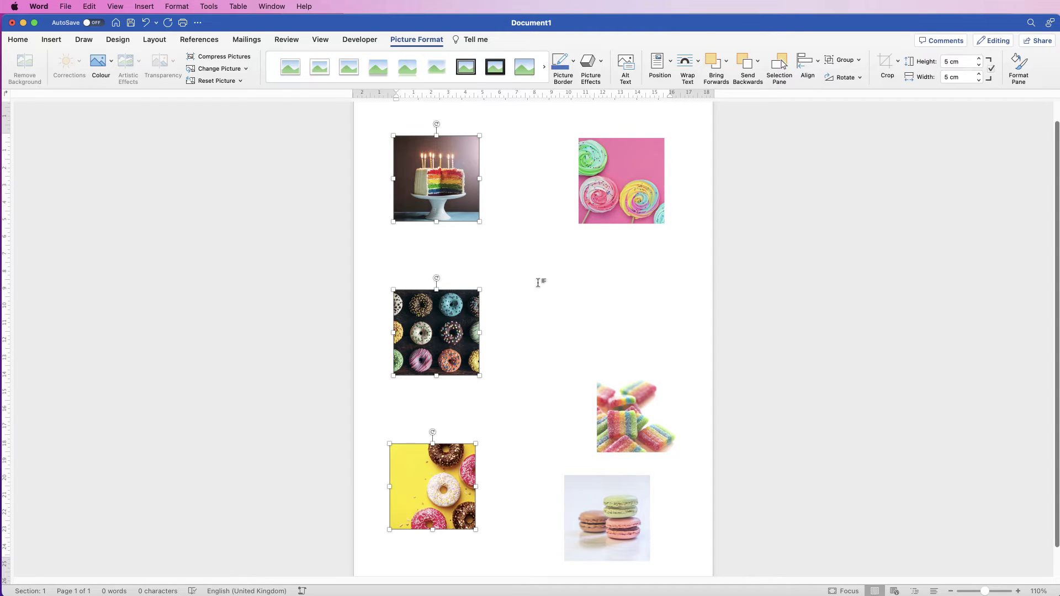
Move the lollipop picture beside the cake and align the two along their tops
left_click_drag(619, 193, 560, 190)
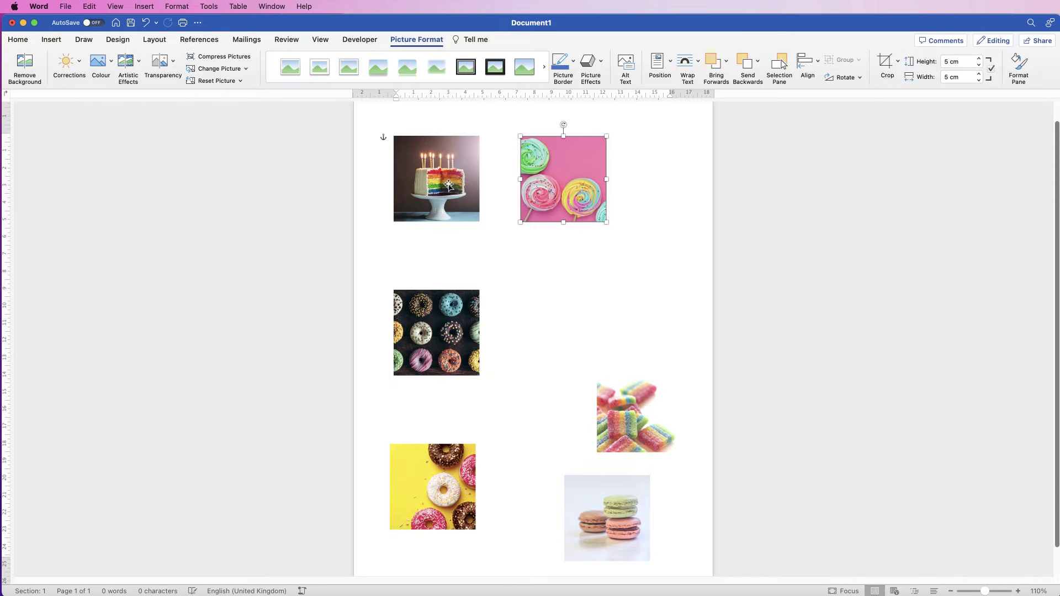
left_click(447, 179, "shift")
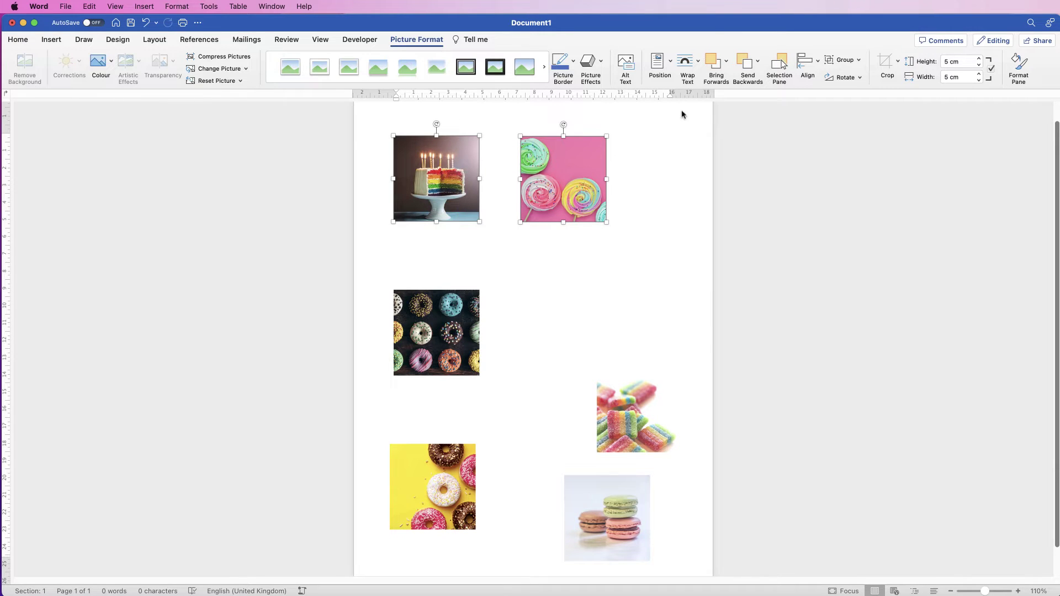
left_click(807, 65)
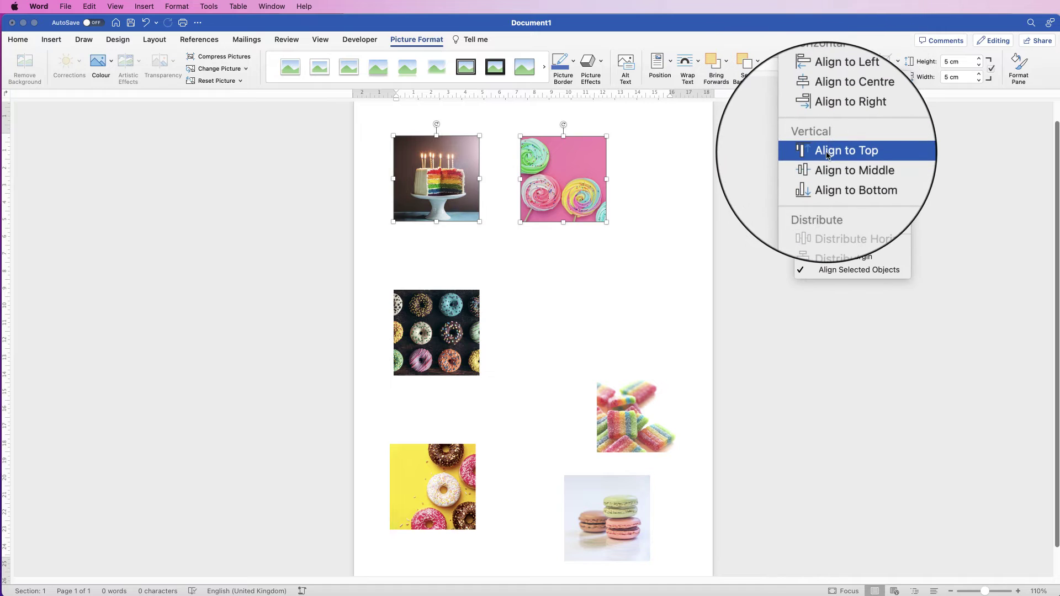
left_click(826, 152)
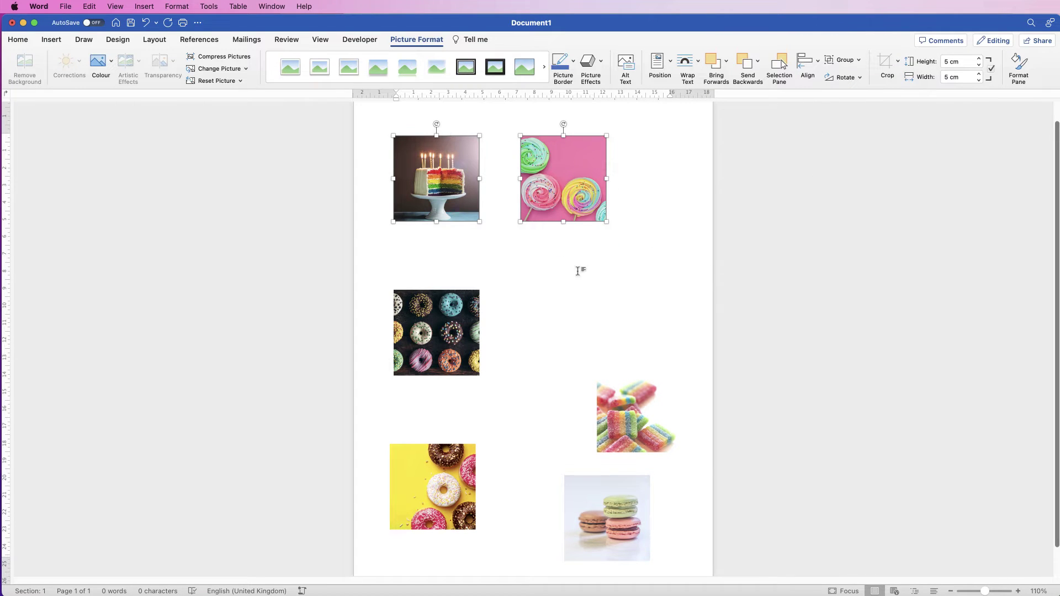
Bottom-align the macarons beside the yellow donuts, then move the sweets beside the dark donuts
left_click_drag(595, 506, 533, 476)
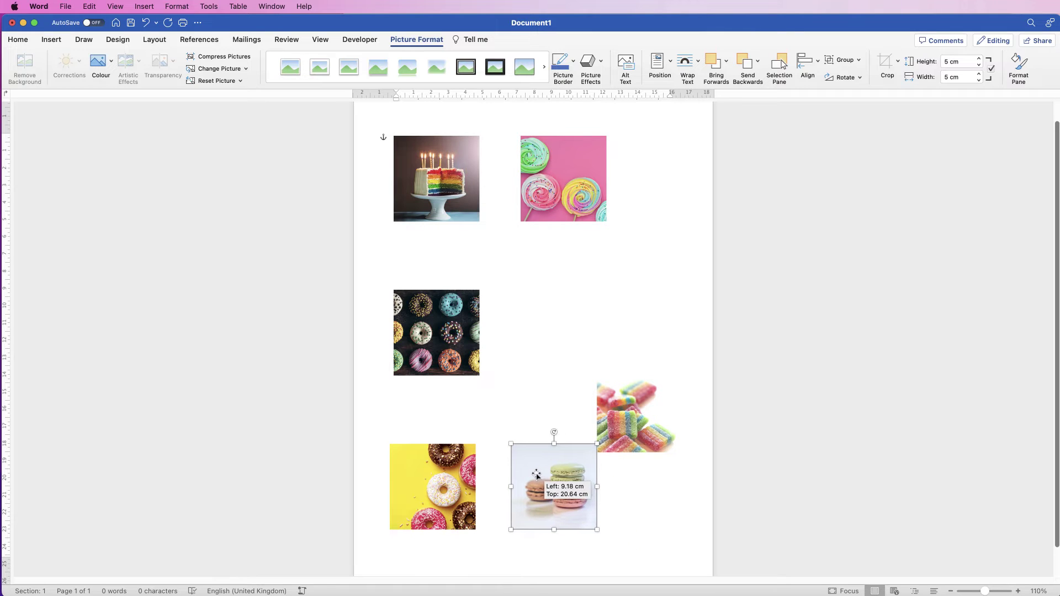
left_click(457, 491, "shift")
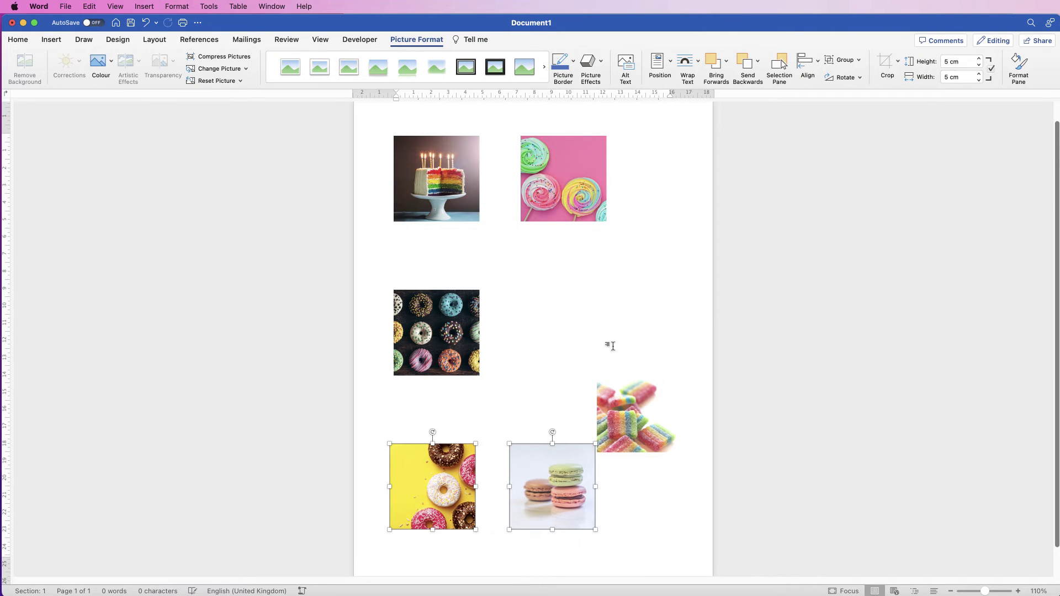
left_click(806, 61)
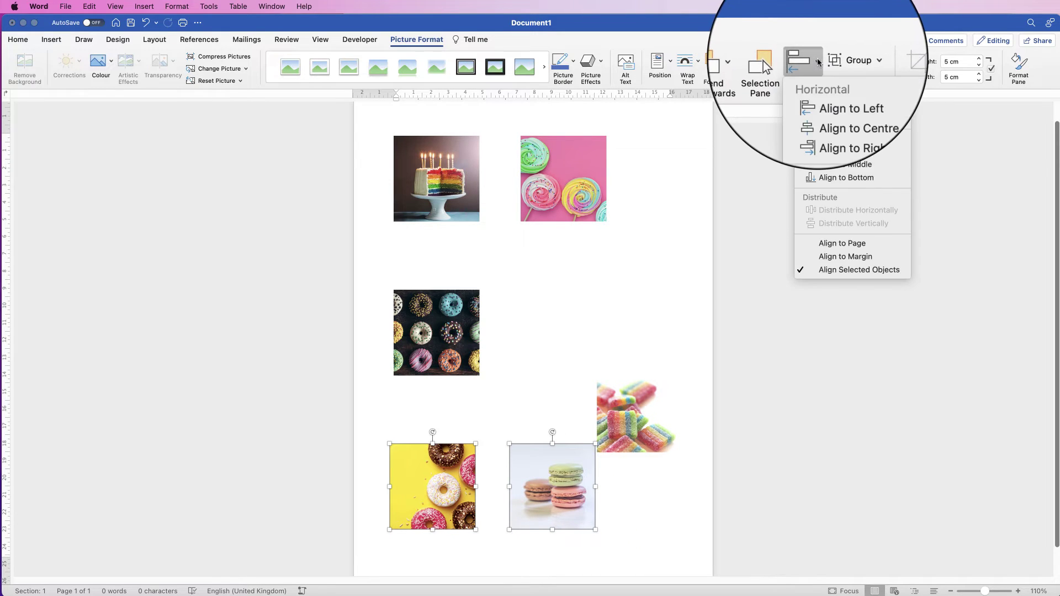
left_click(824, 181)
left_click_drag(630, 428, 553, 336)
Middle-align the dark donut photo and the gummy candy photo in the middle row
left_click(430, 348, "shift")
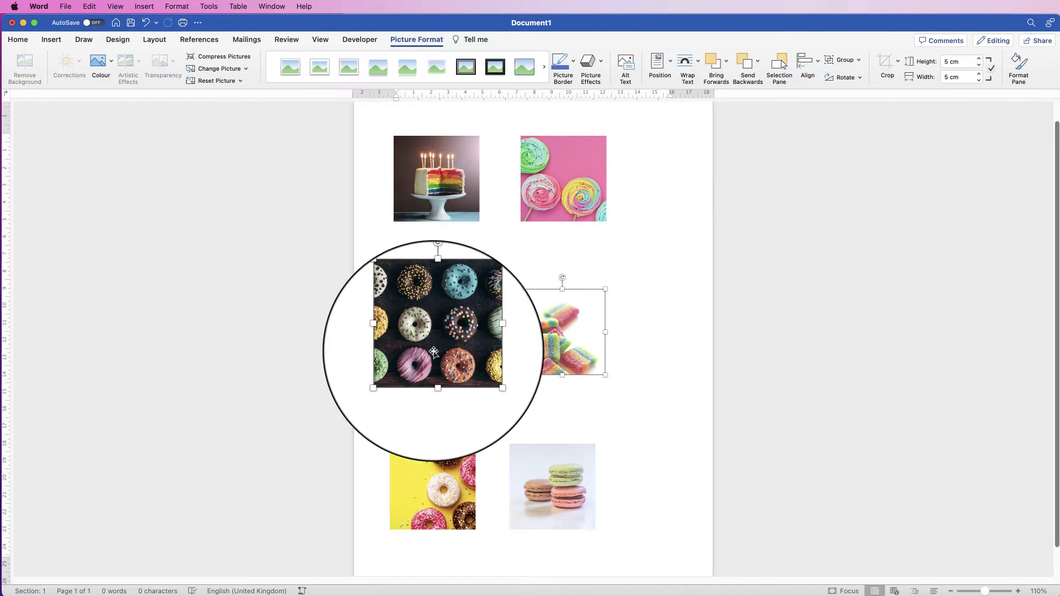
left_click(807, 61)
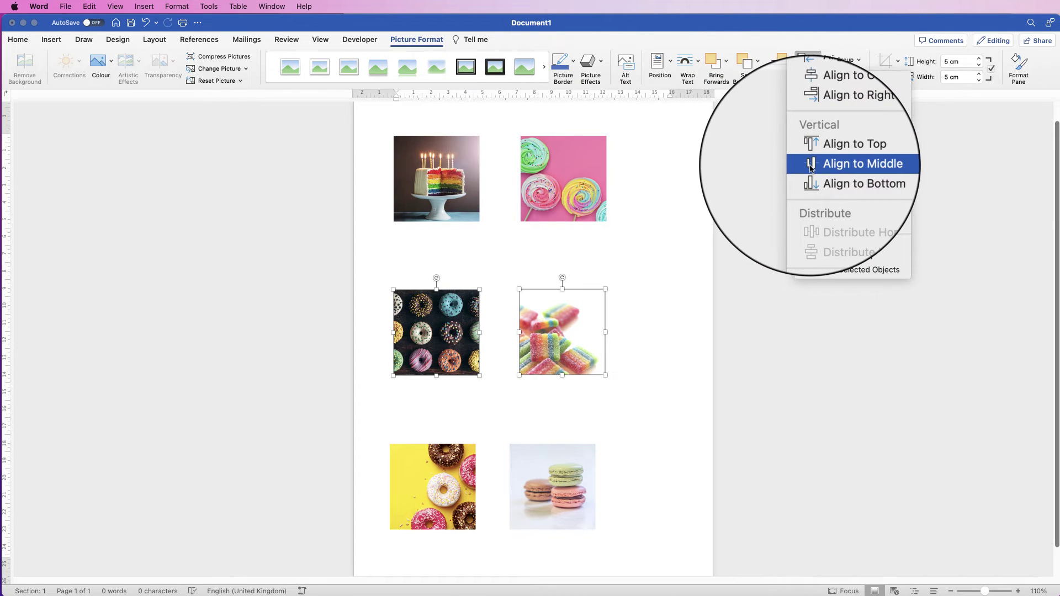
left_click(810, 165)
left_click_drag(522, 333, 521, 334)
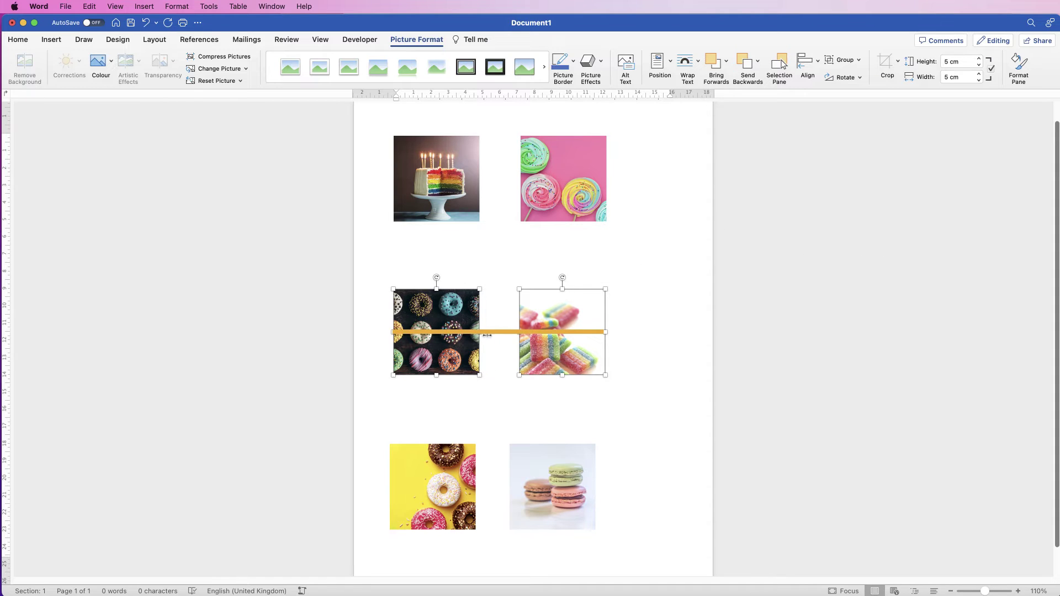
left_click_drag(450, 346, 449, 347)
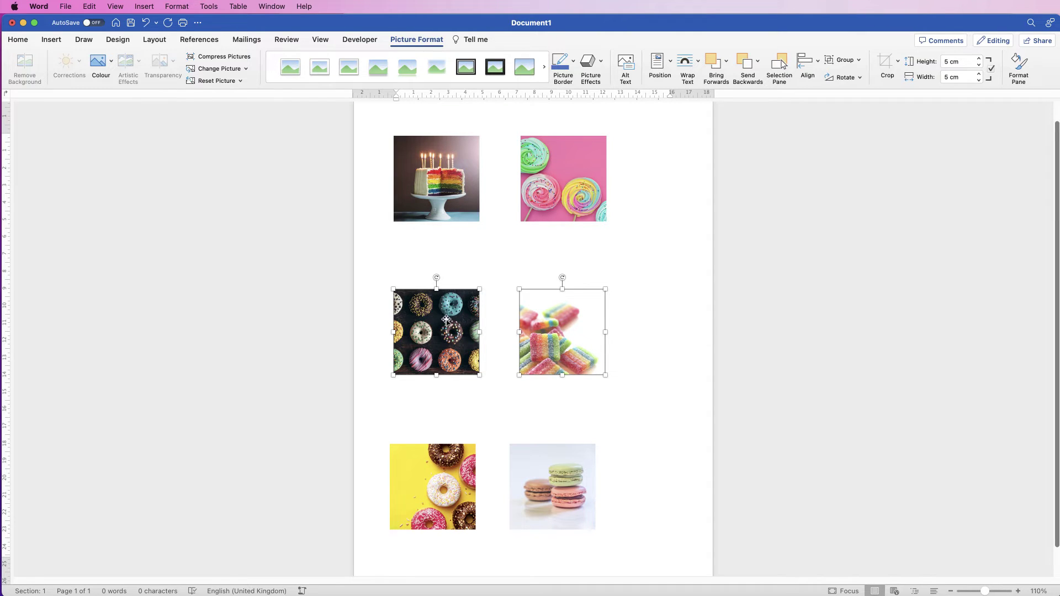
left_click(585, 207)
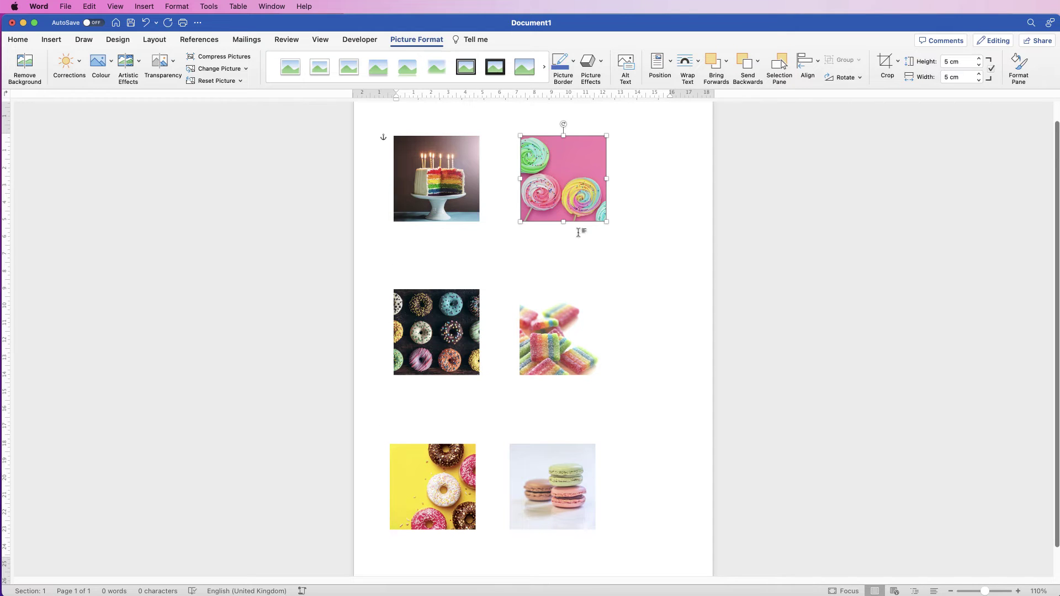
Right-align the lollipop, gummy candy and macaron photos using Align to Right
left_click(566, 340, "shift")
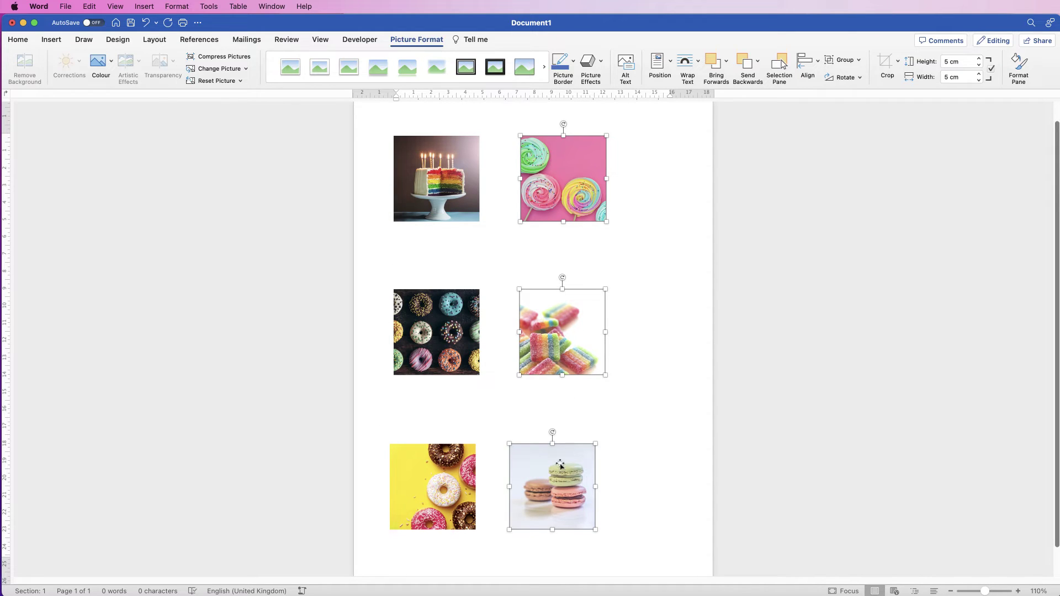
left_click(807, 66)
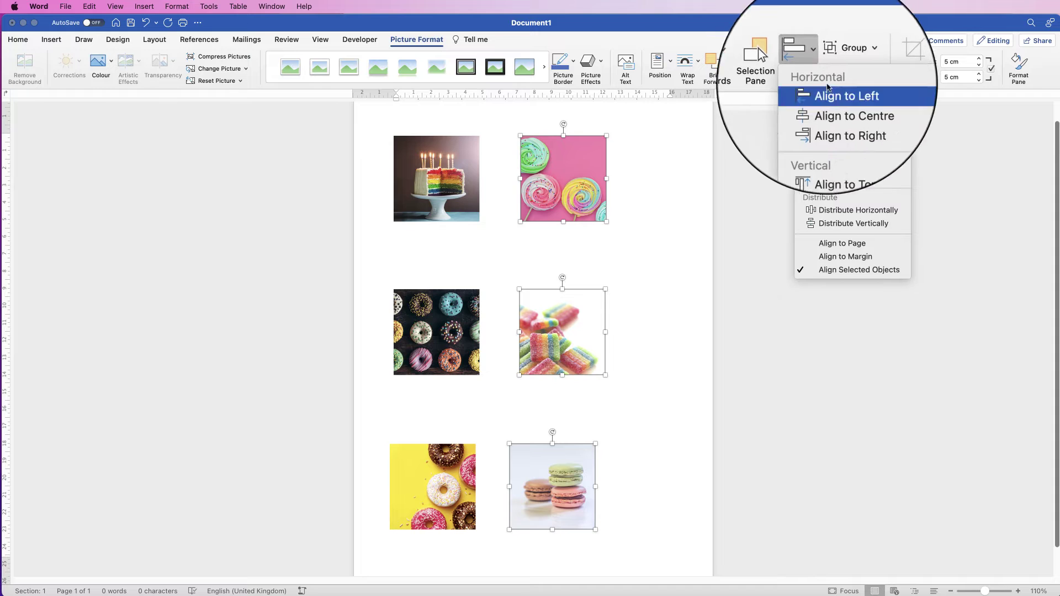
left_click(843, 120)
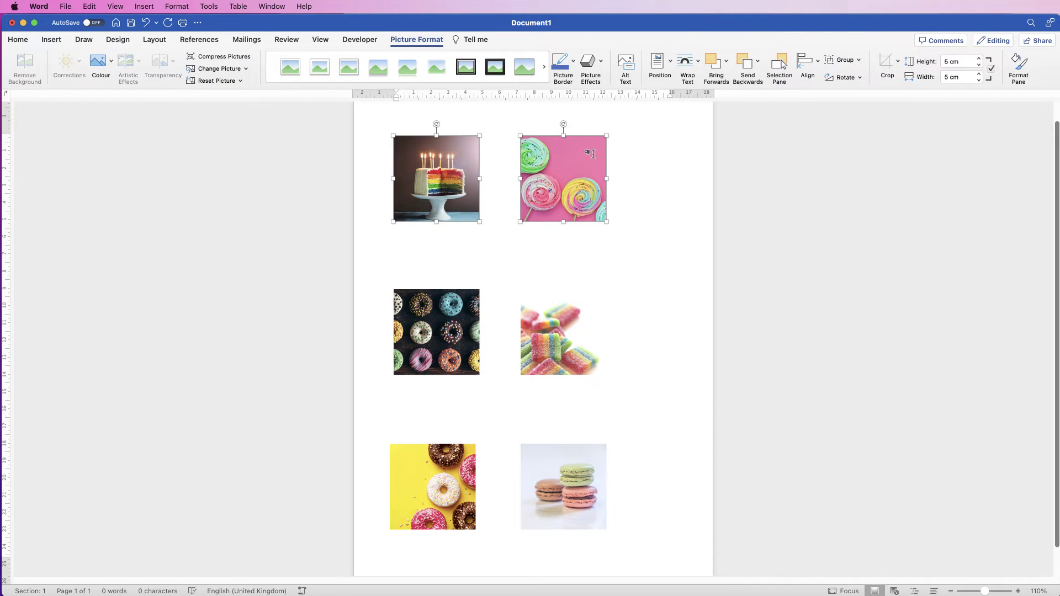
Group the top, middle and bottom rows' photo pairs into three separate groups
left_click(843, 60)
left_click(861, 77)
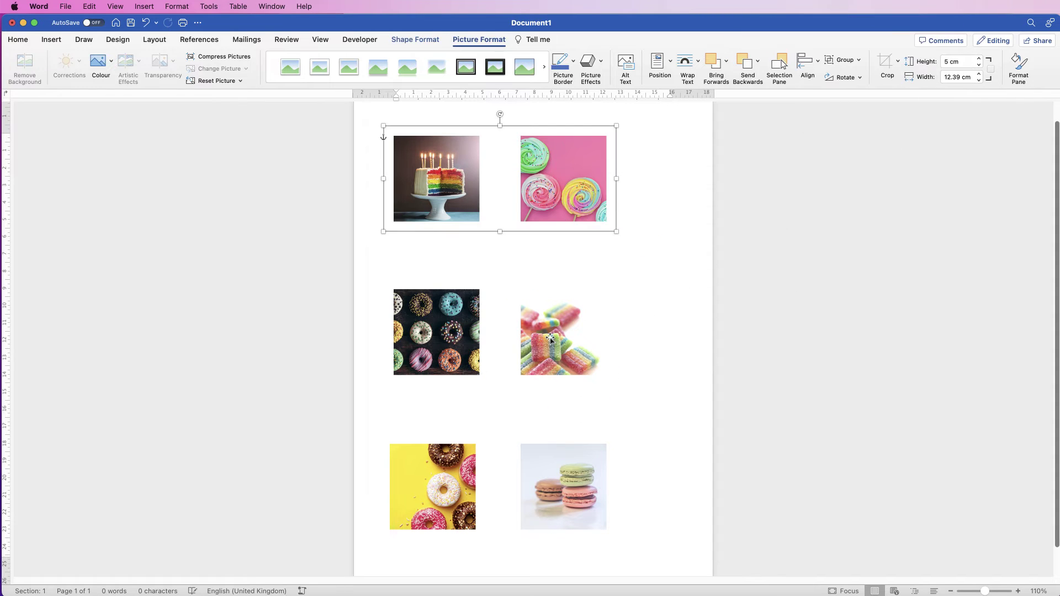
left_click(856, 61)
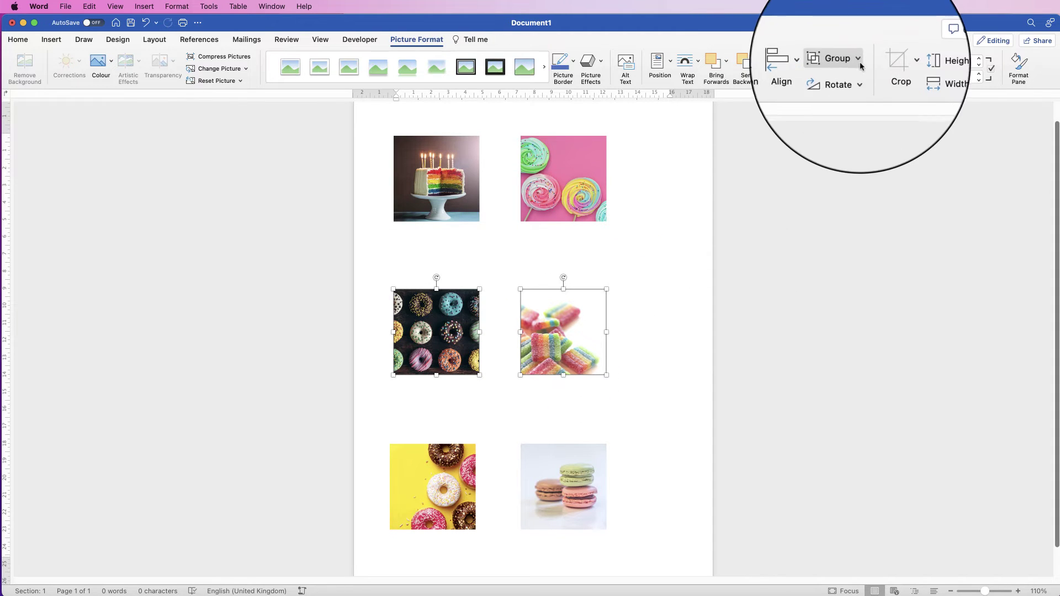
left_click(858, 78)
left_click(552, 487)
left_click(857, 61)
left_click(859, 77)
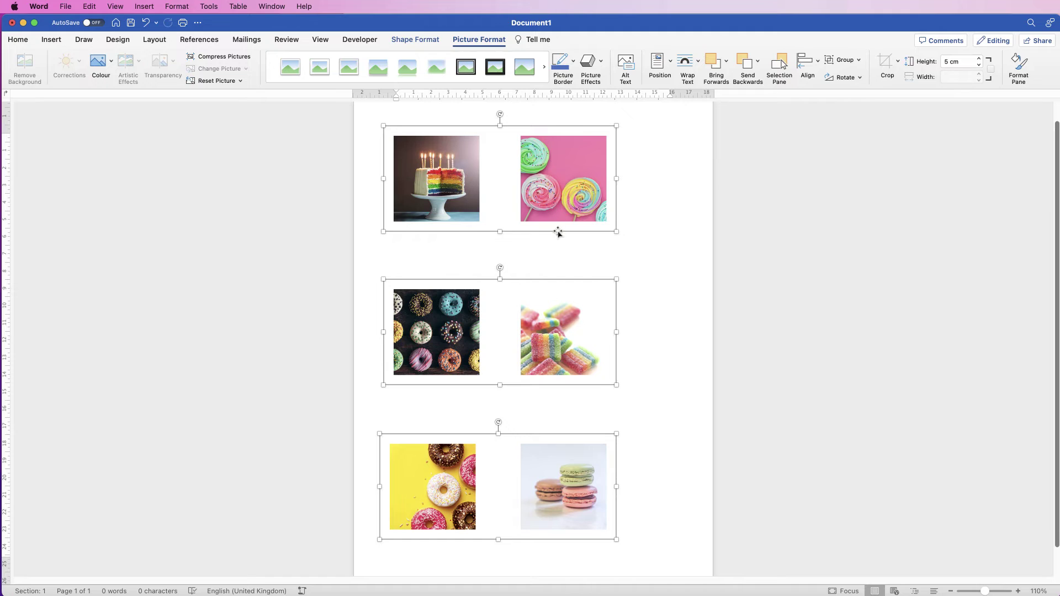
Move the bottom row group up and shift the middle row group right
left_click_drag(554, 485, 554, 447)
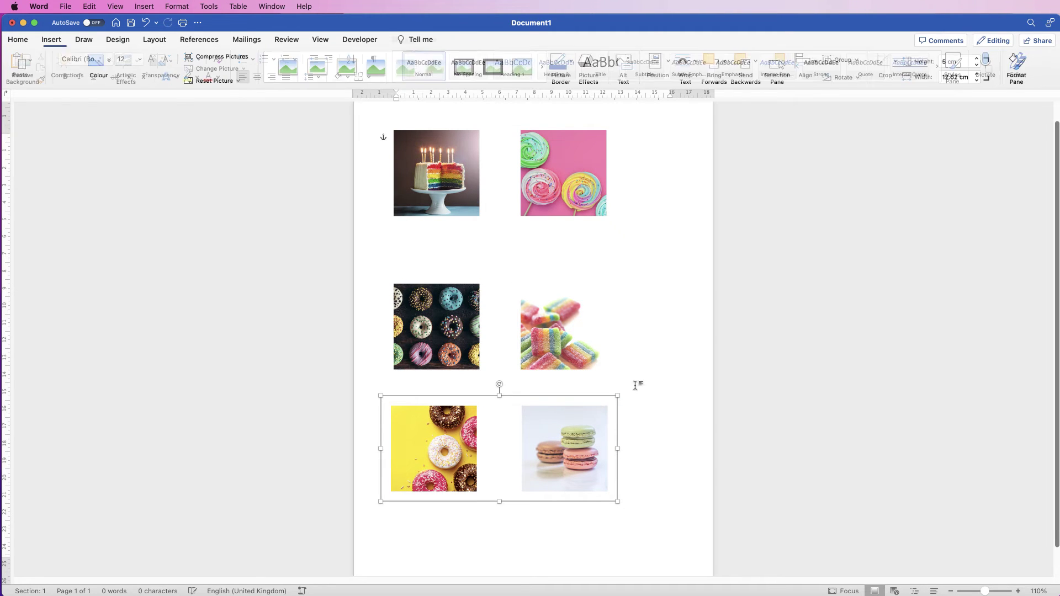
left_click(677, 371)
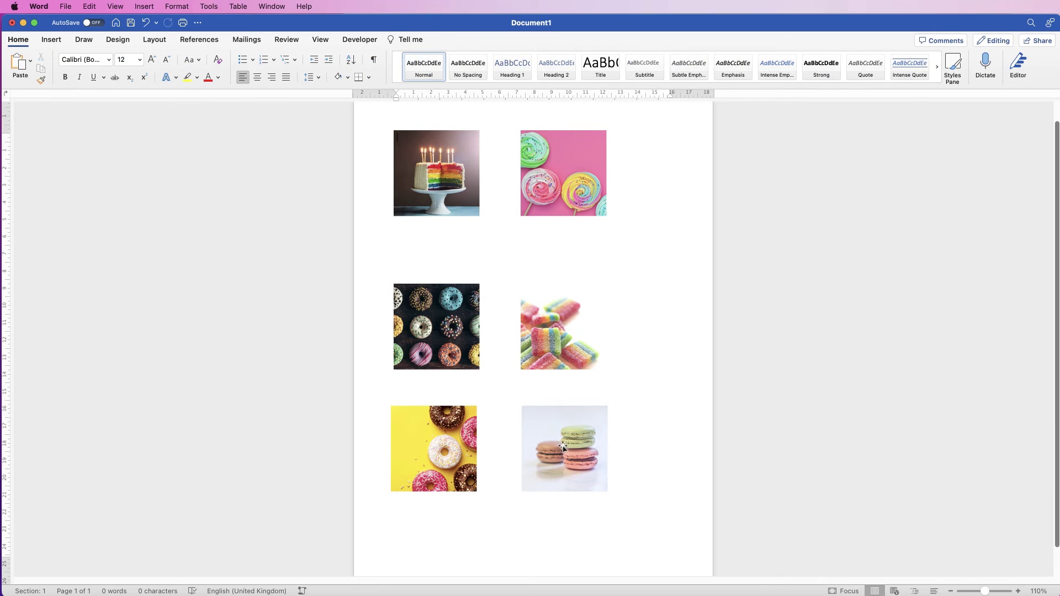
left_click_drag(556, 335, 599, 321)
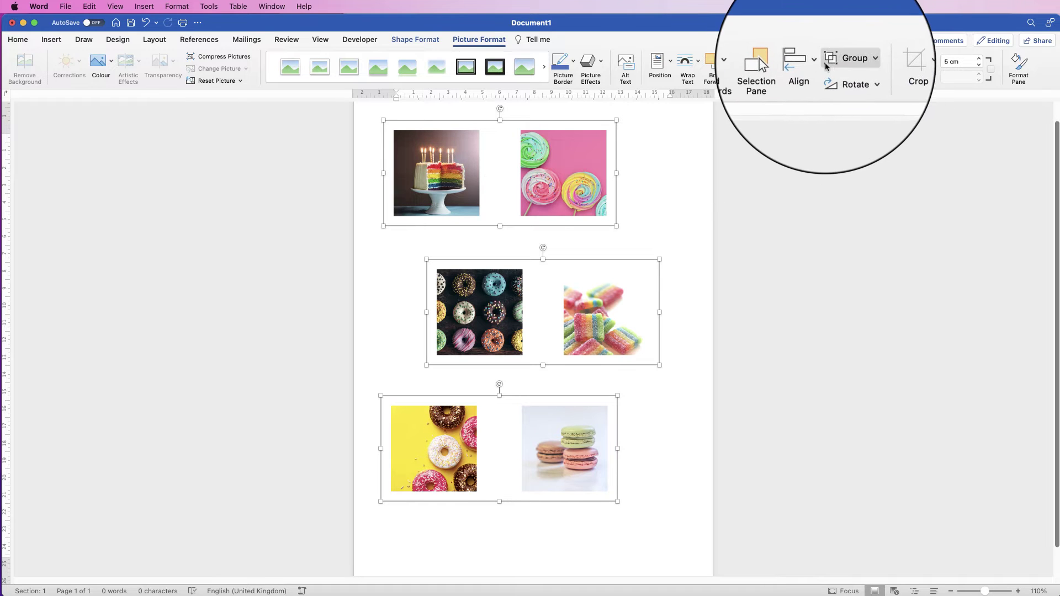
Apply Align to Left and Distribute Vertically to the three row groups
left_click(807, 63)
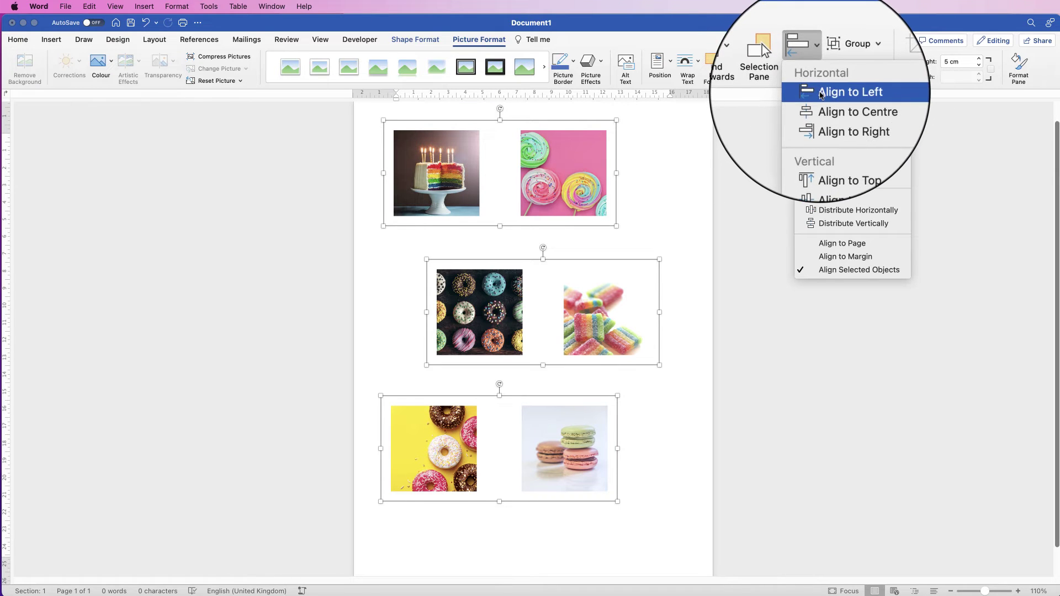
left_click(822, 94)
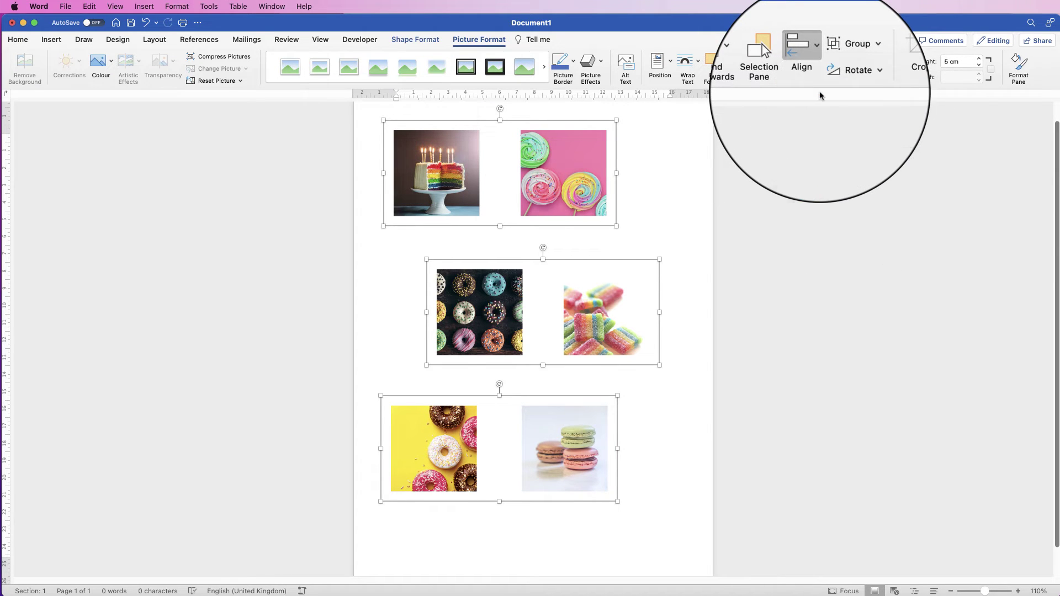
left_click(815, 62)
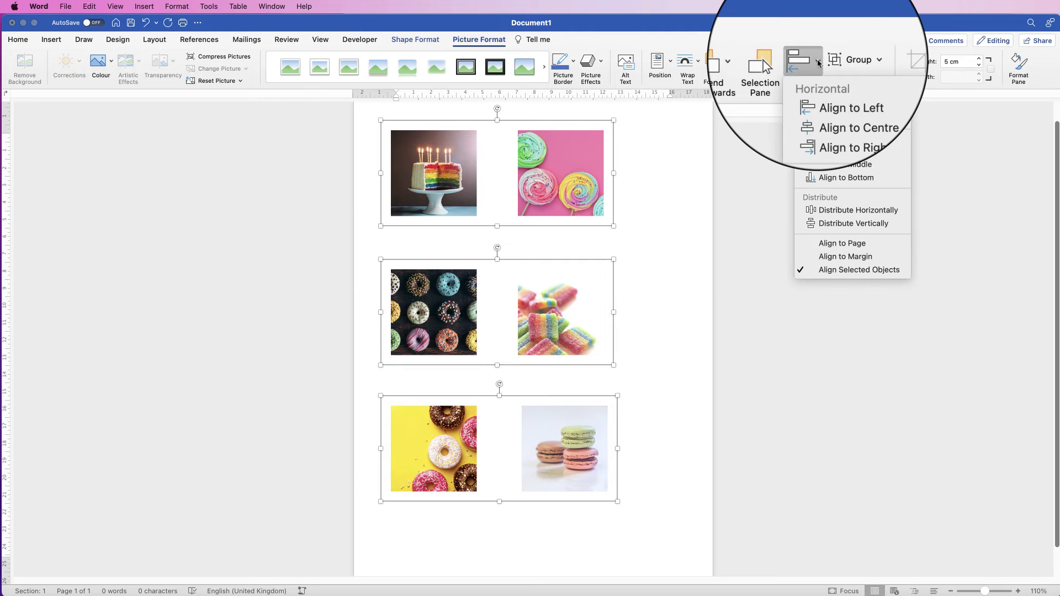
left_click(826, 227)
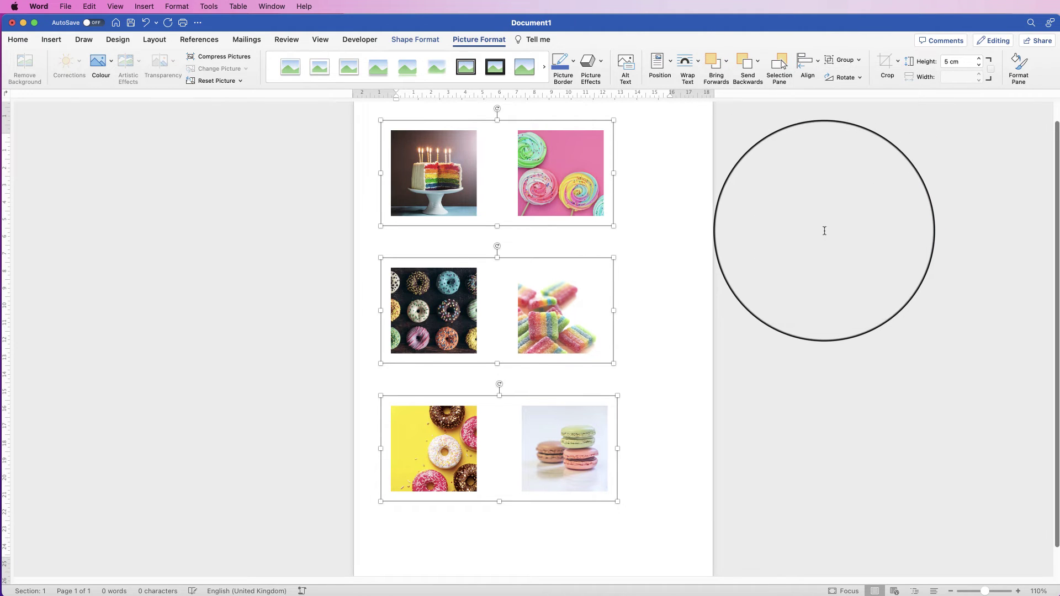
left_click(682, 287)
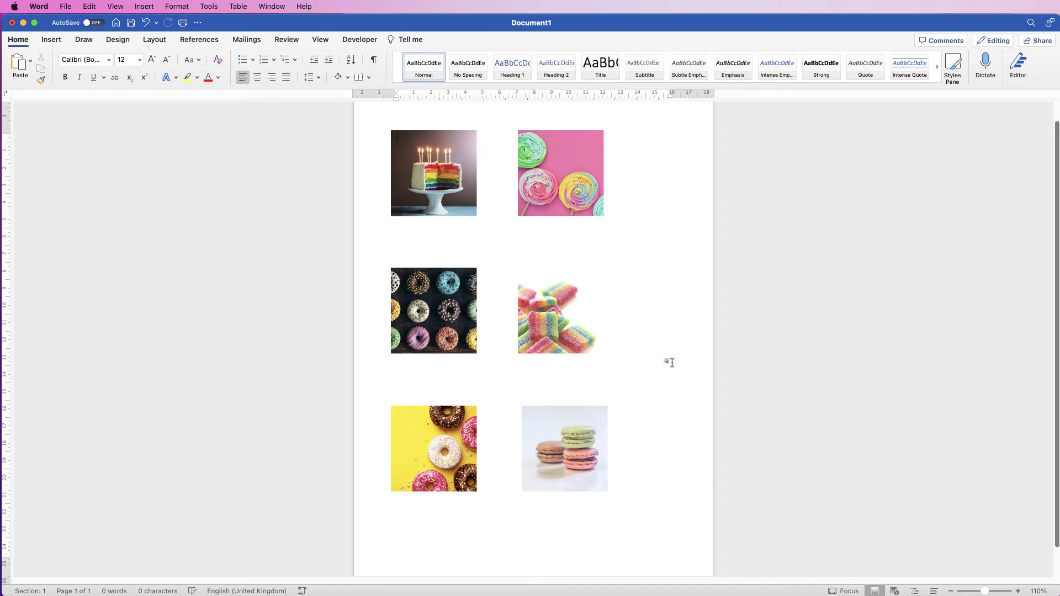
Combine all six photos into one group and move it right and down
left_click(567, 434)
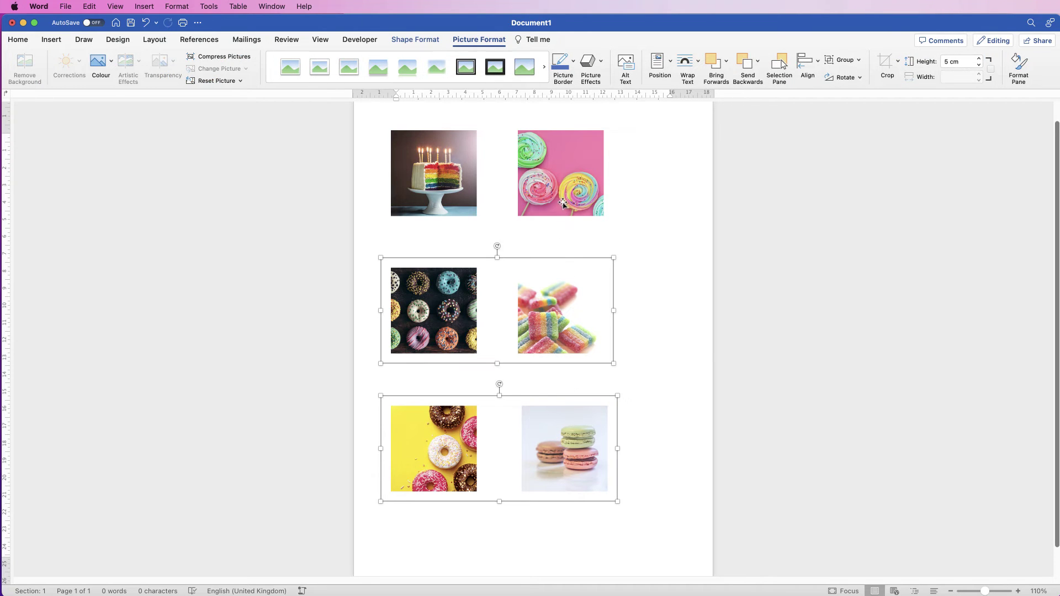
left_click(842, 59)
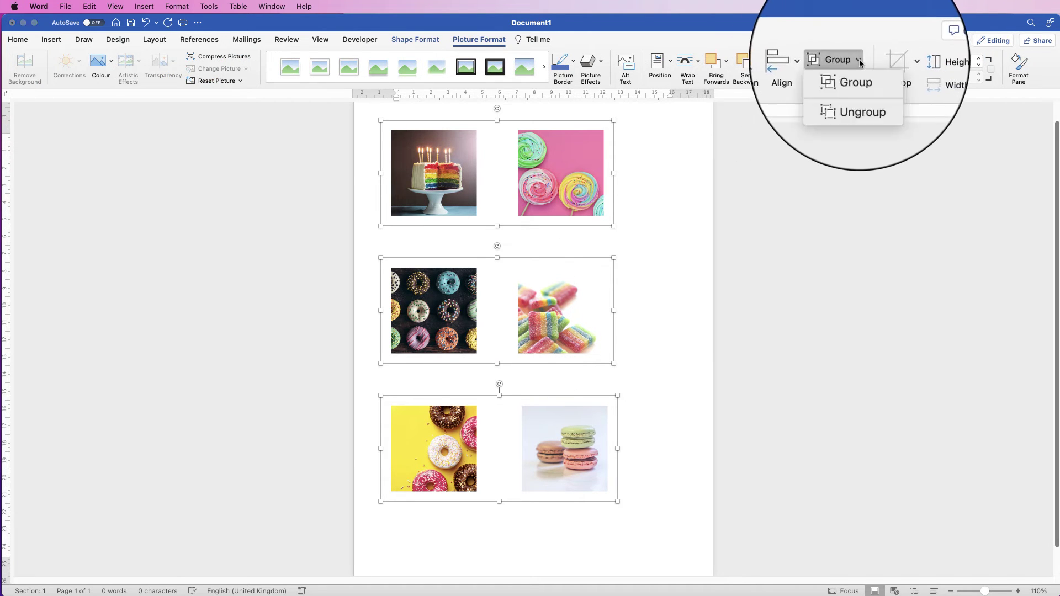
left_click(850, 73)
left_click_drag(549, 305, 578, 335)
scroll(943, 492, "down", 2)
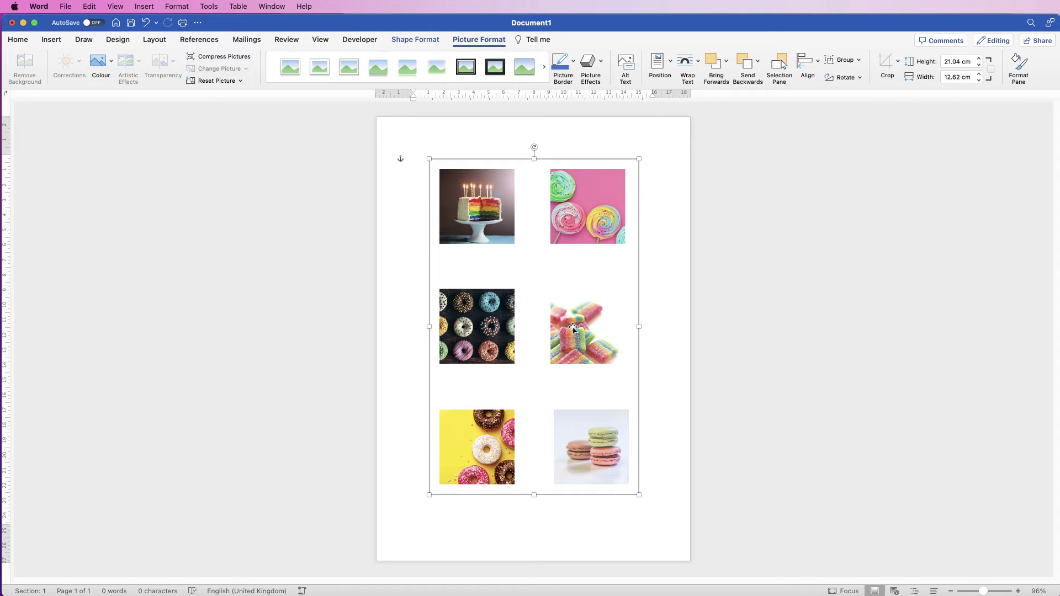
left_click_drag(575, 324, 570, 328)
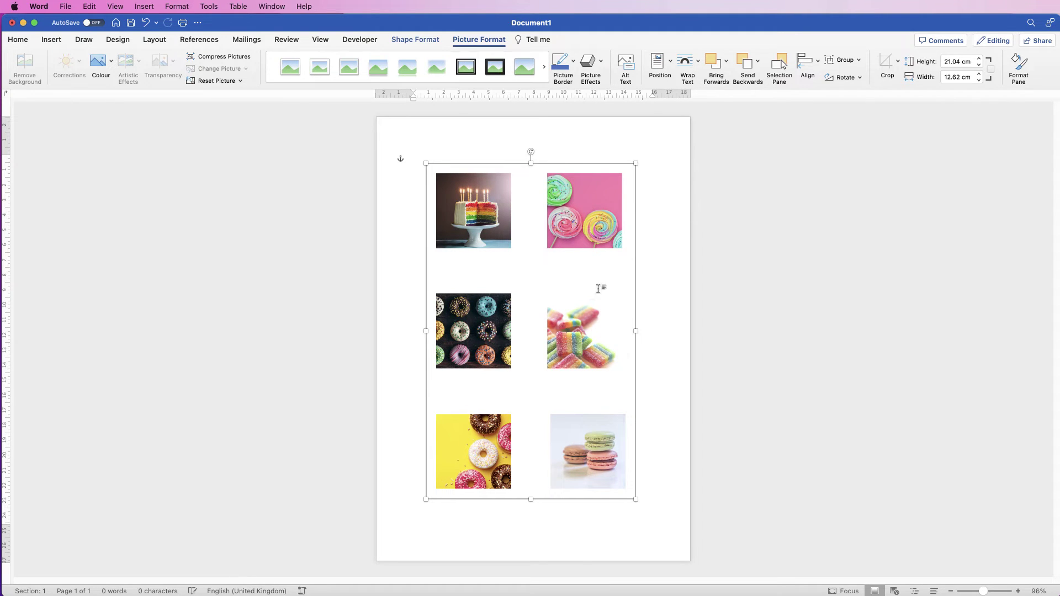
Centre the photo group horizontally and vertically between the page margins
left_click(817, 62)
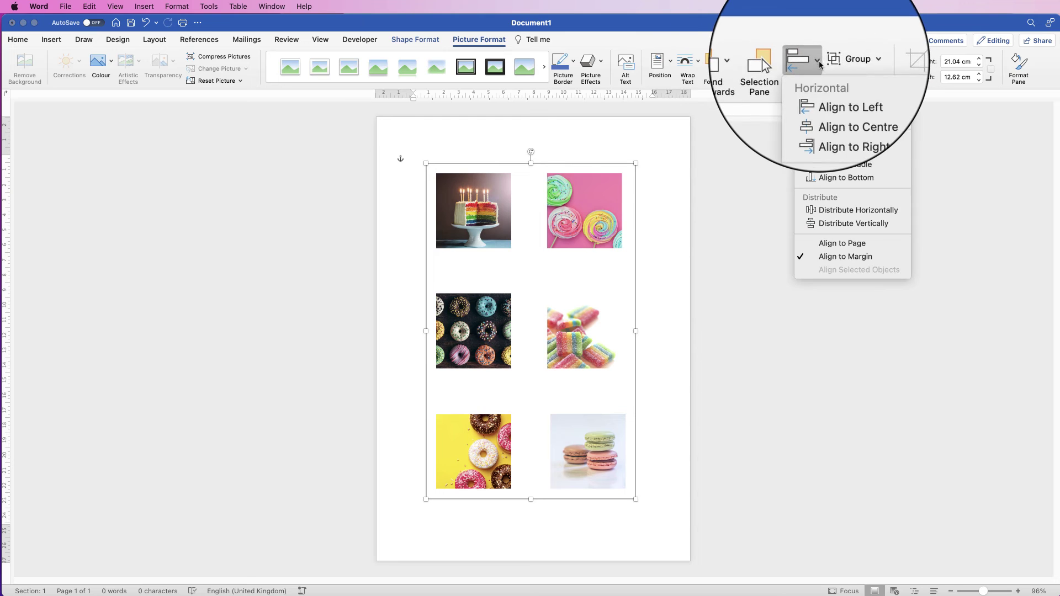
left_click(828, 110)
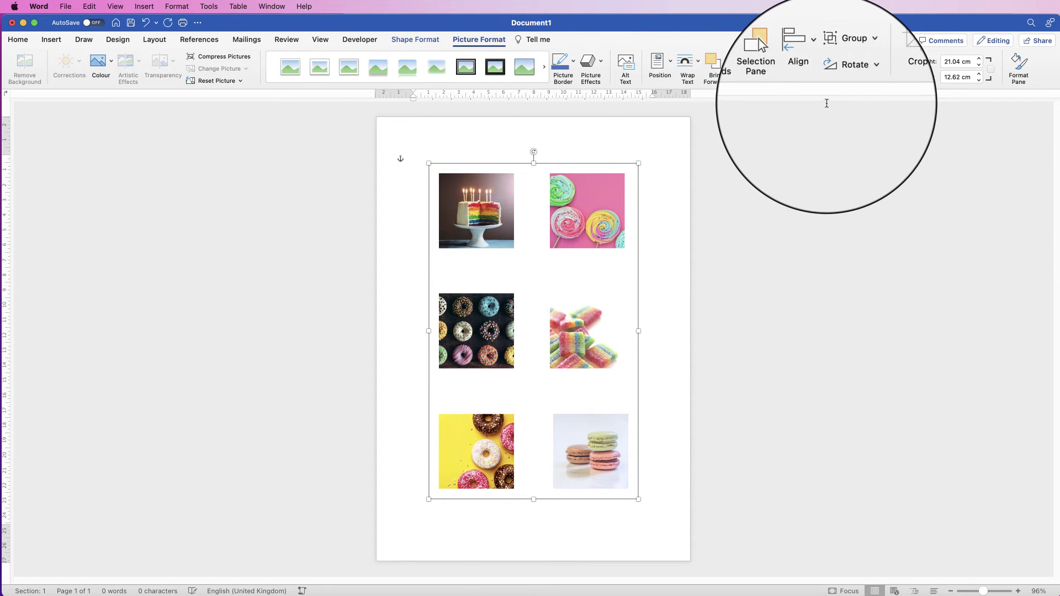
left_click(809, 61)
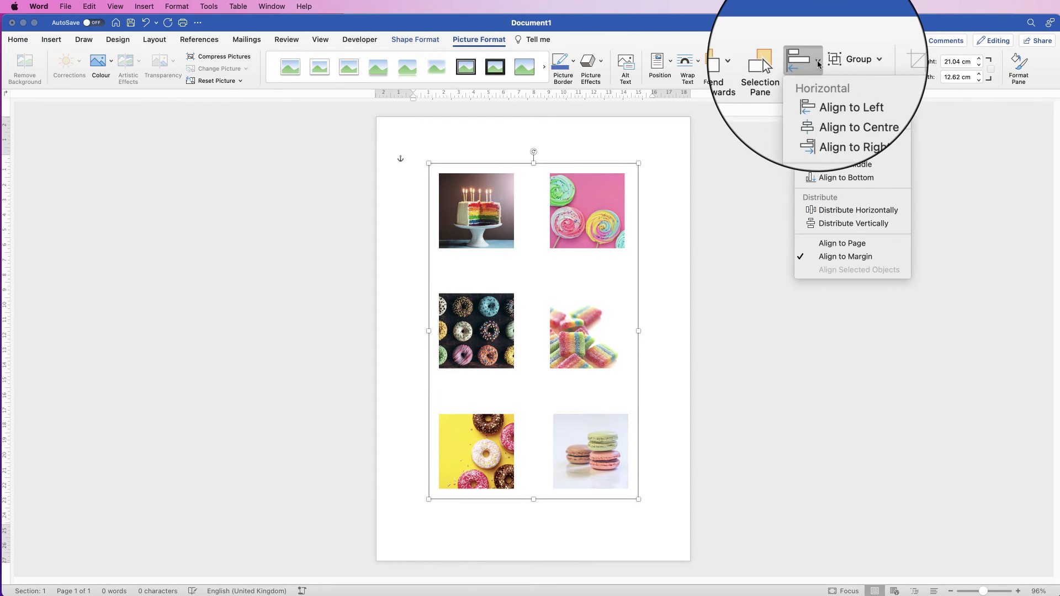
left_click(825, 165)
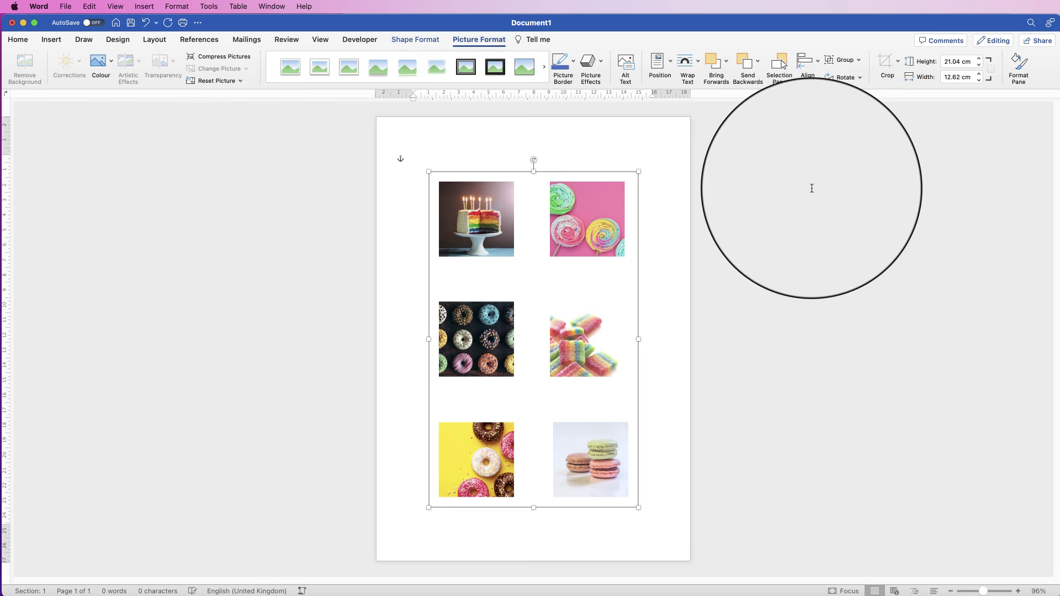
left_click(671, 254)
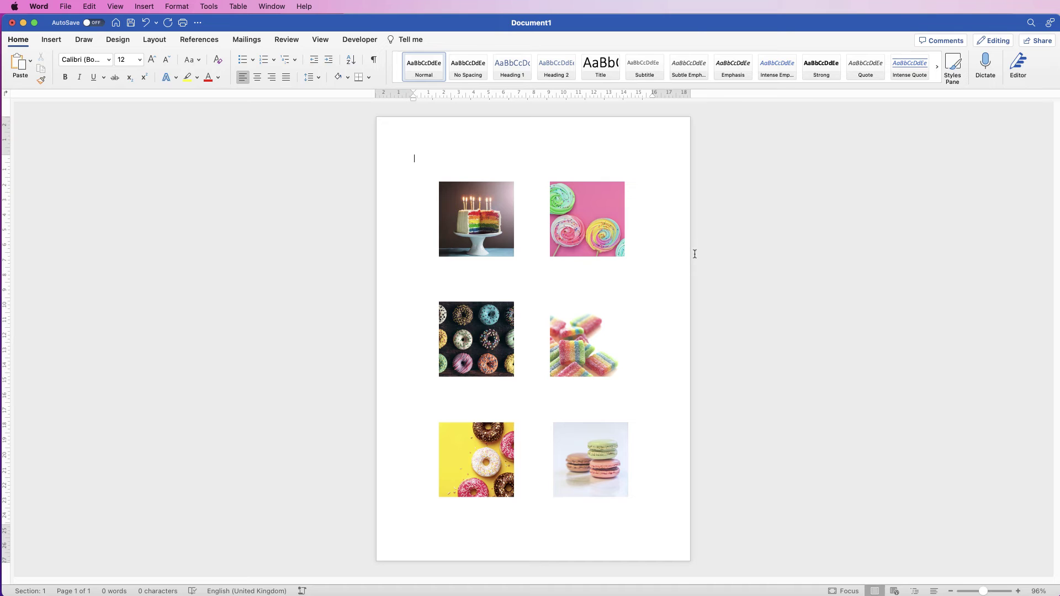
Ungroup the dessert photo group twice so every photo is a separate picture
left_click(579, 193)
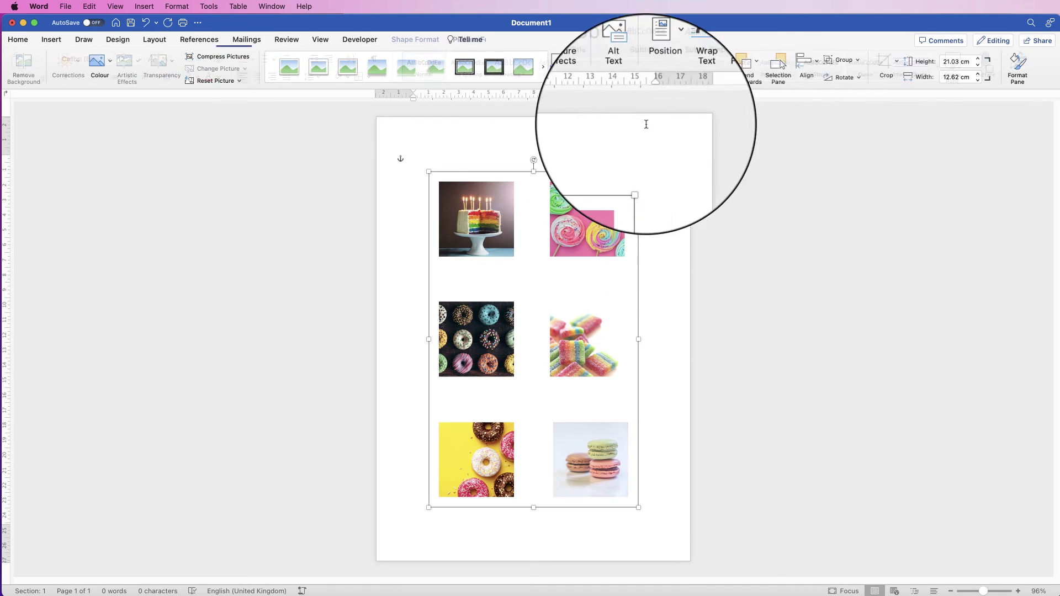
left_click(842, 60)
left_click(855, 95)
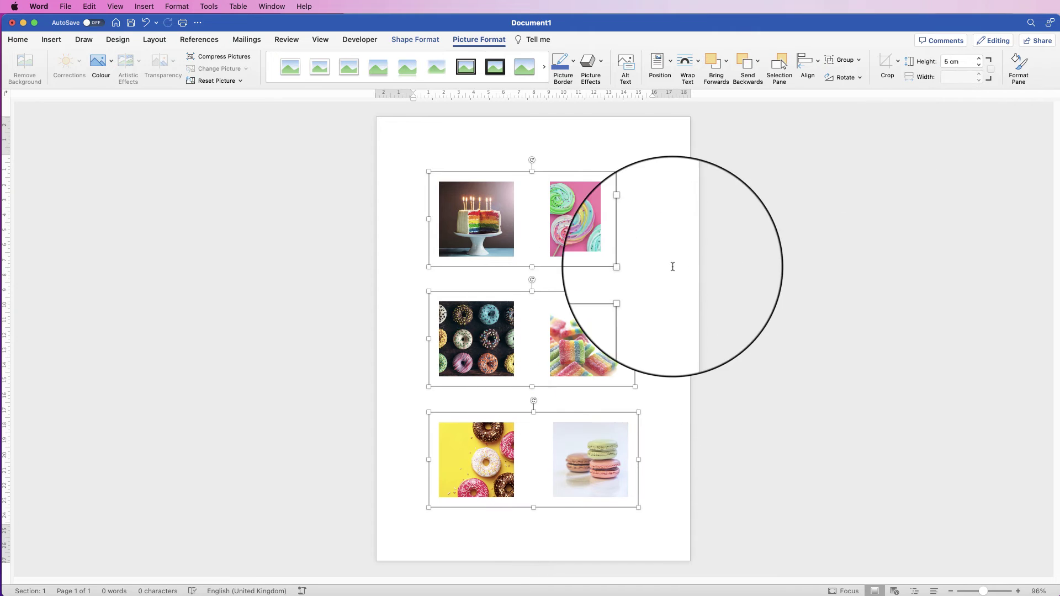
left_click(841, 61)
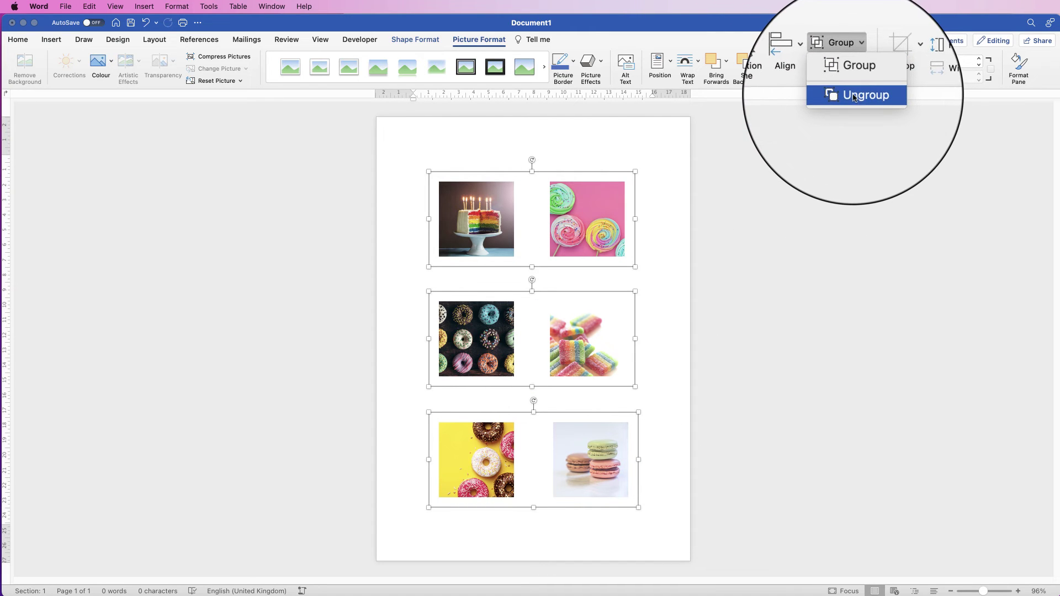
left_click(852, 97)
Try centring the cake and lollipop photos, undo it, then remove the left-column photos
left_click(587, 219)
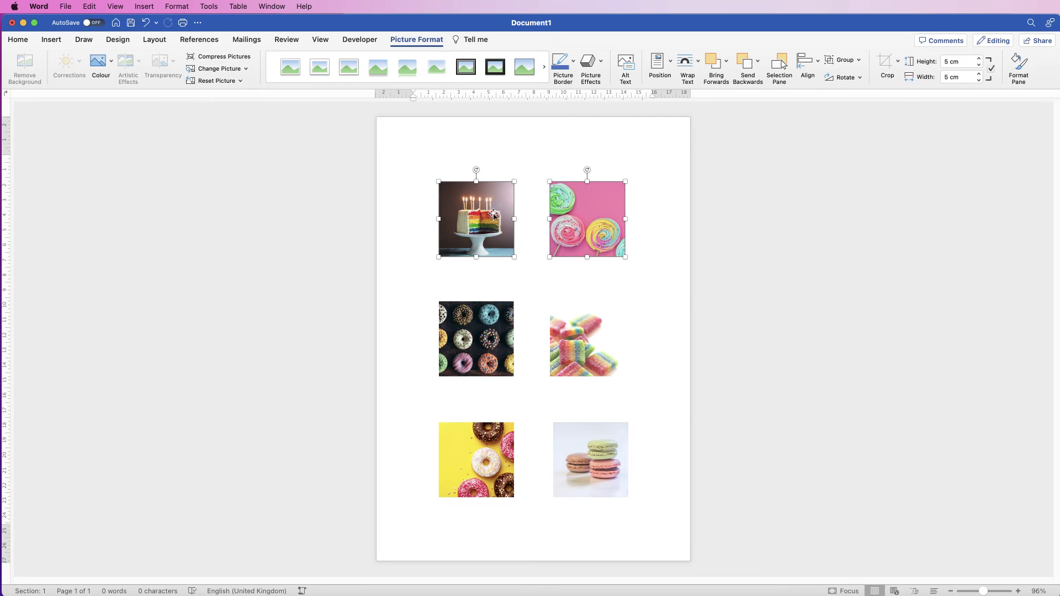
left_click(812, 62)
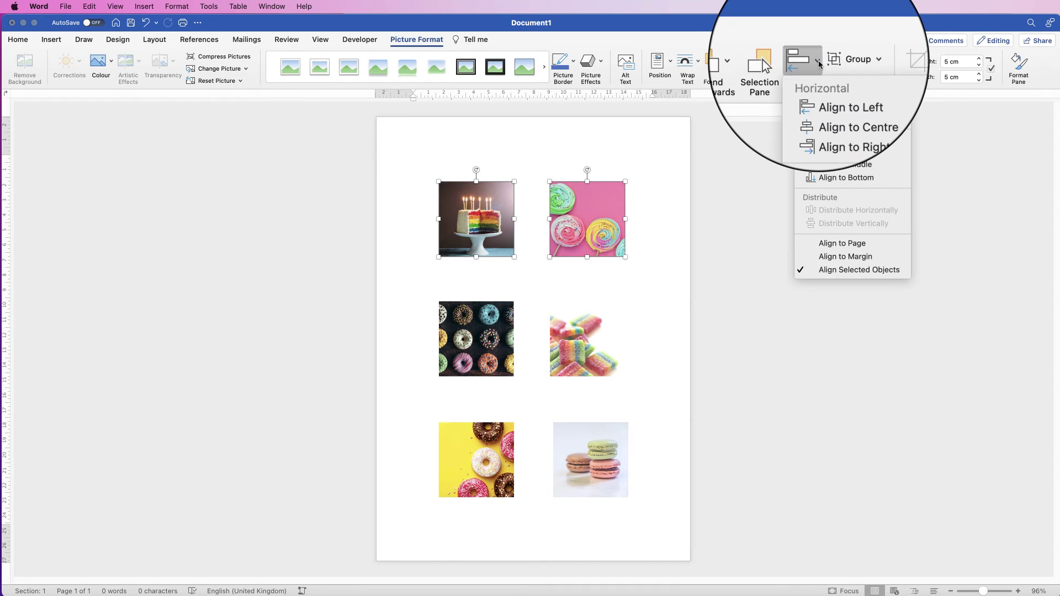
left_click(826, 109)
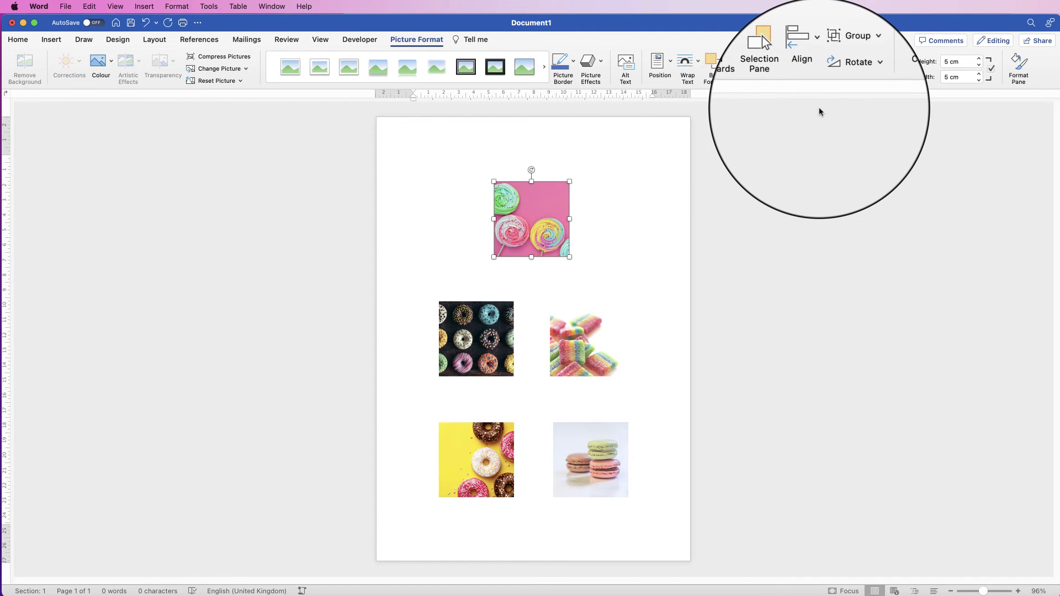
key("super+z")
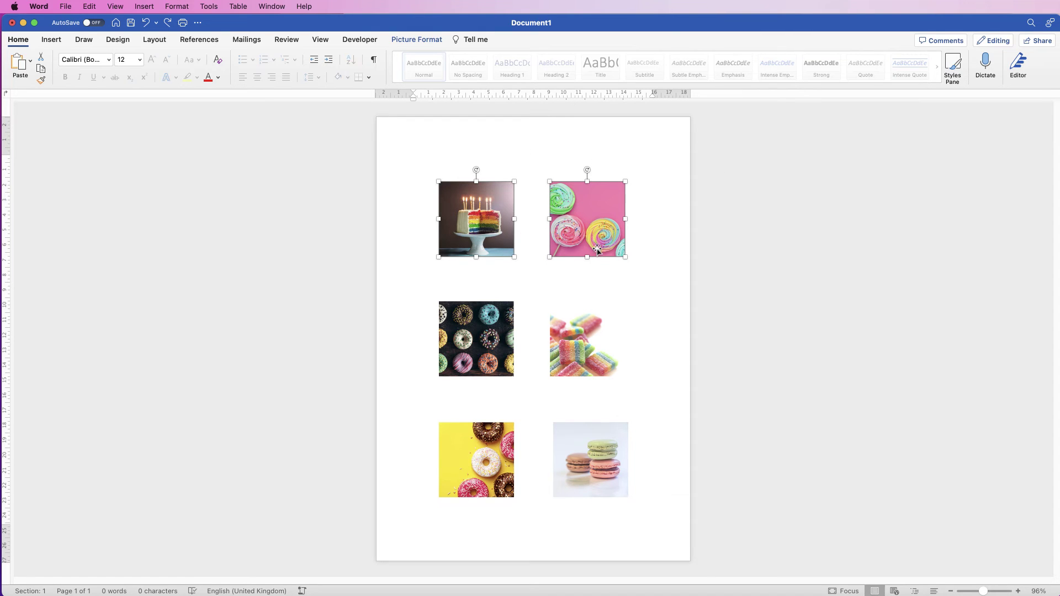
left_click(659, 285)
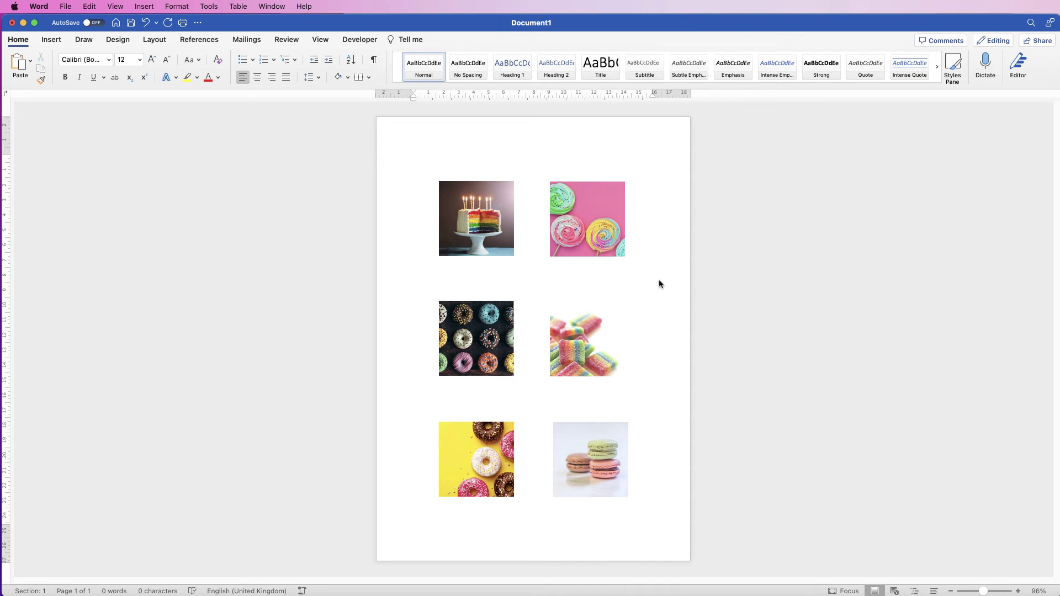
left_click_drag(484, 221, 583, 223)
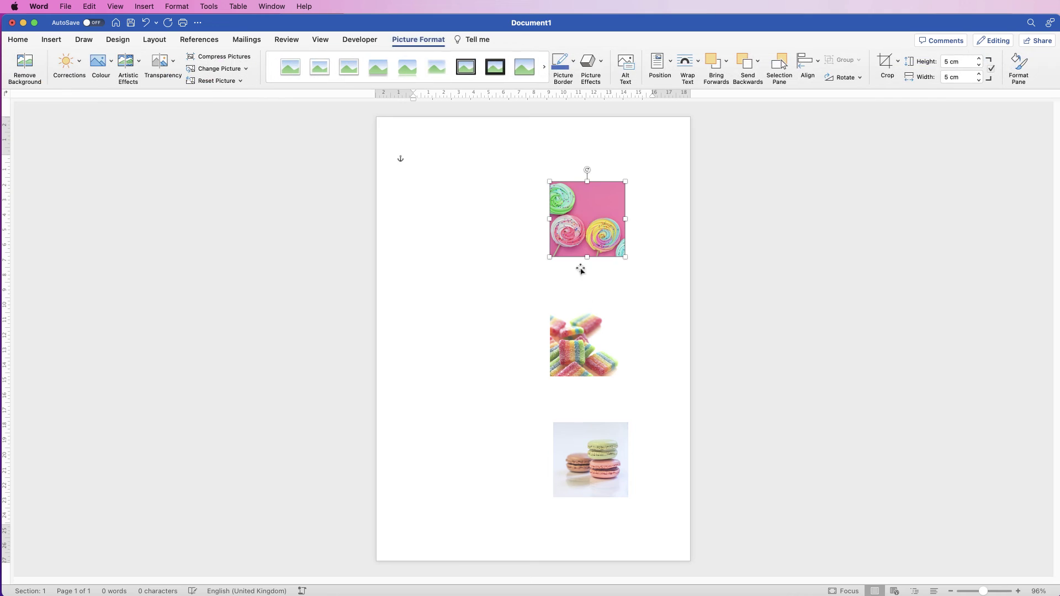
Delete the remaining dessert photos and insert the picture father-656734.jpg from file
key("Delete")
left_click(50, 41)
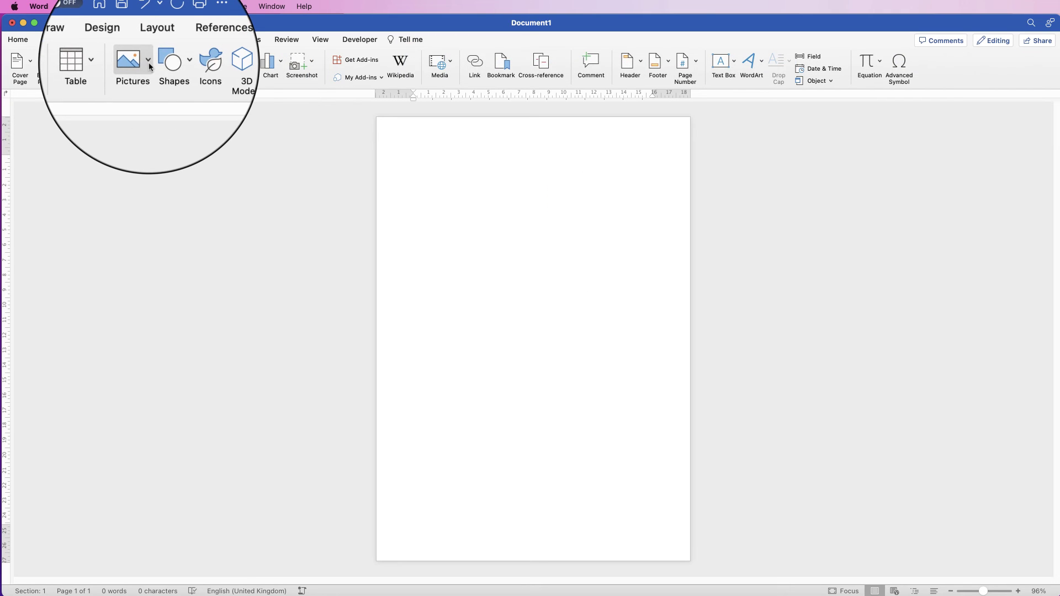
left_click(149, 64)
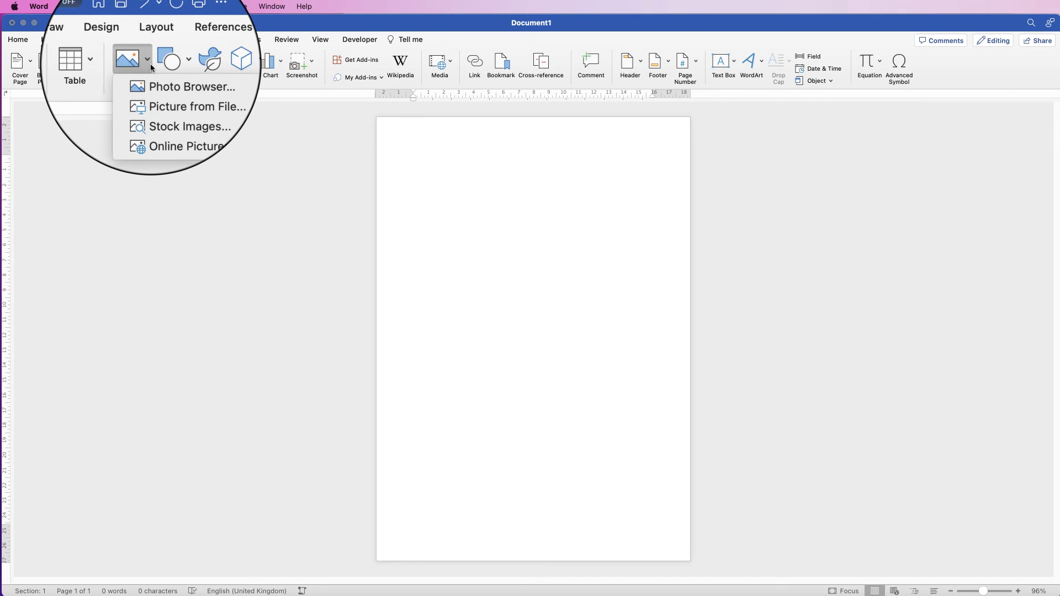
left_click(159, 93)
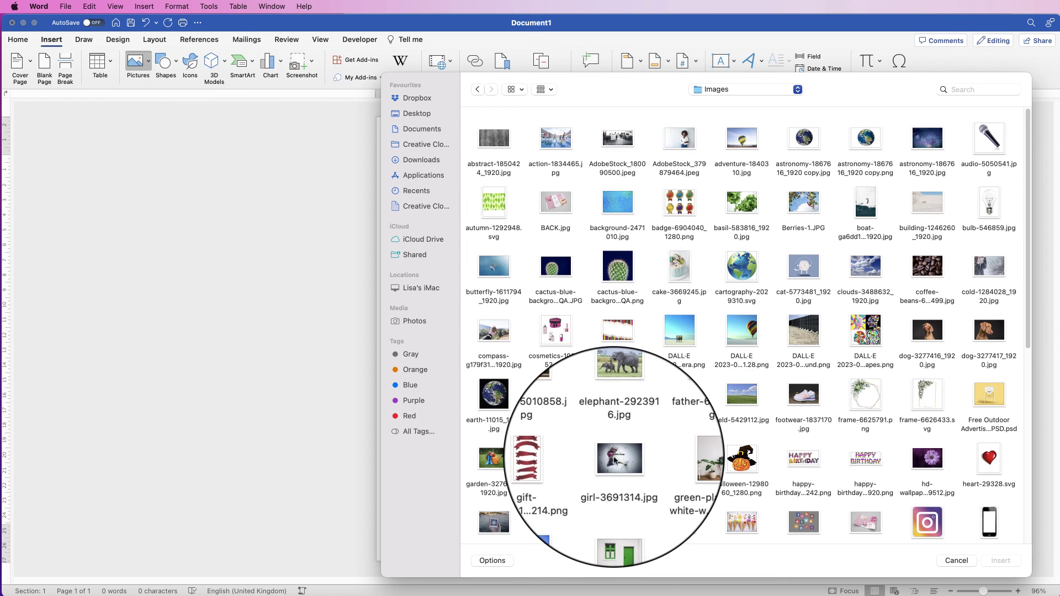
left_click(679, 393)
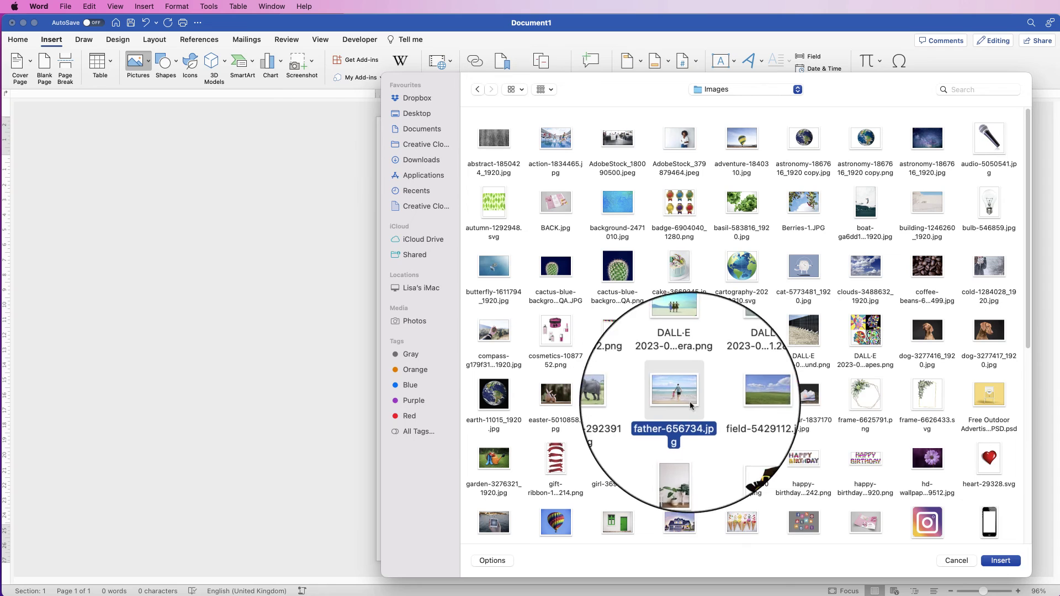
left_click(983, 560)
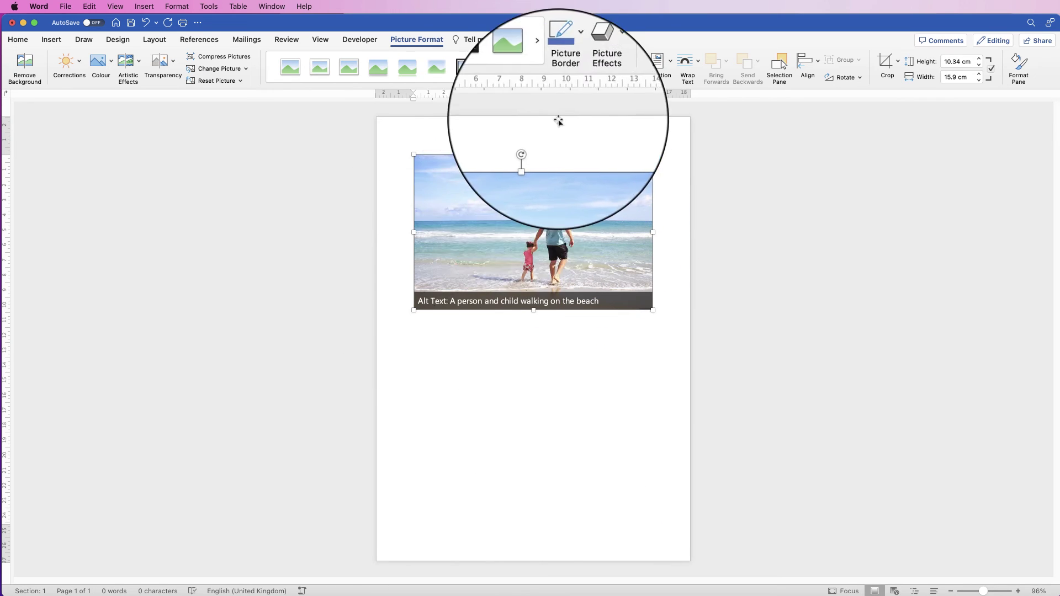
Set the beach photo's wrapping to In Front of Text and nudge it slightly left
right_click(528, 227)
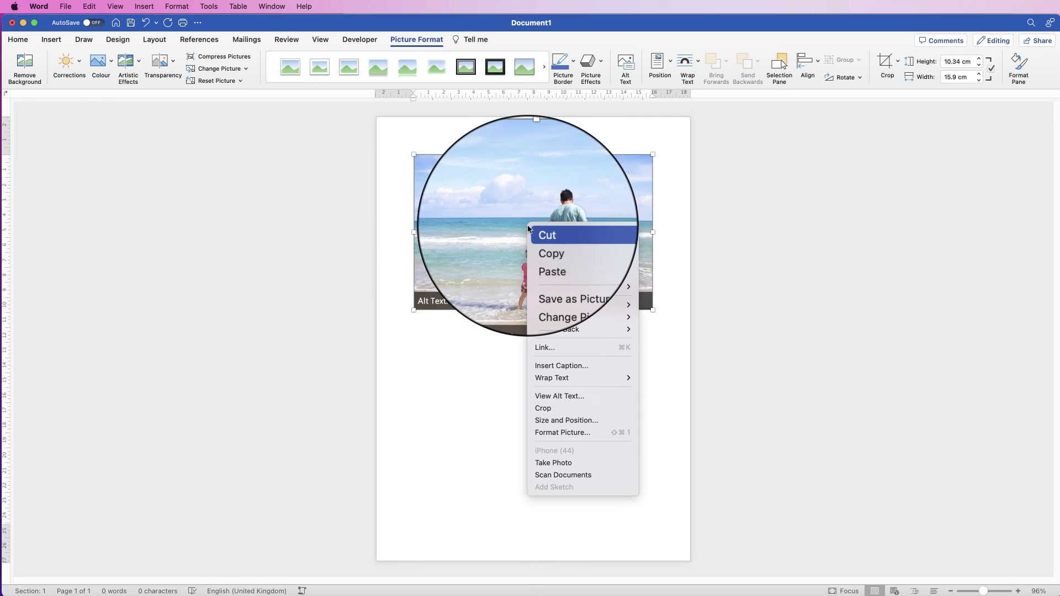
mouse_move(596, 377)
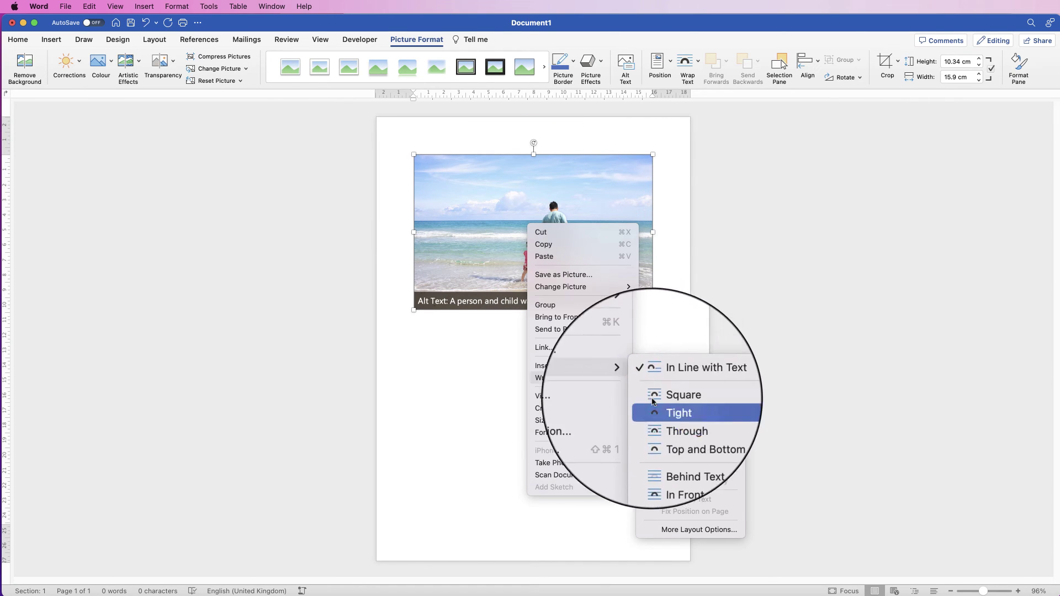
left_click(682, 462)
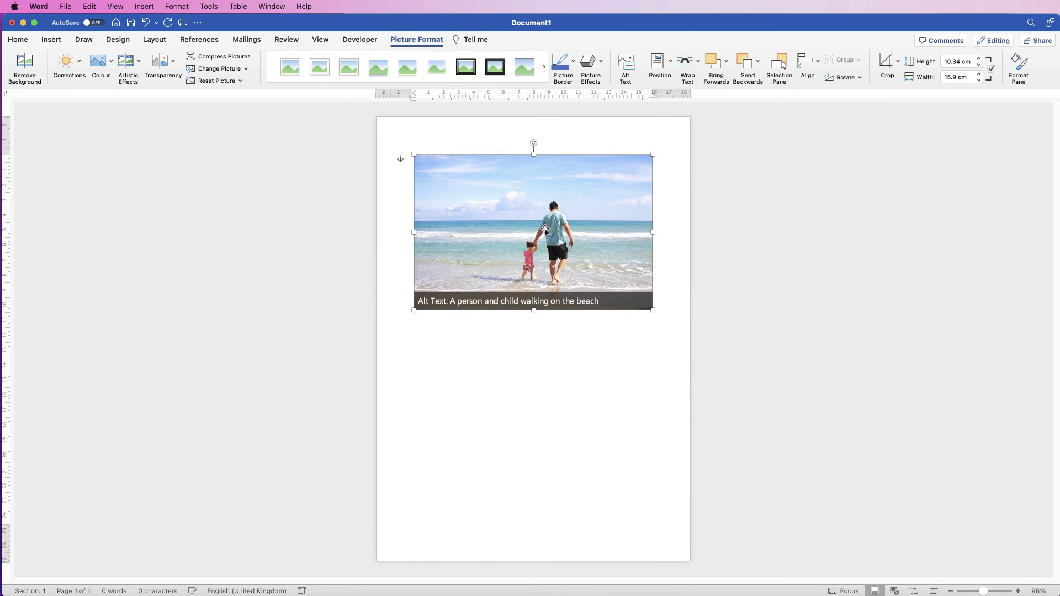
mouse_move(548, 225)
left_mouse_down()
mouse_move(579, 265)
mouse_move(532, 223)
mouse_move(542, 226)
left_mouse_up()
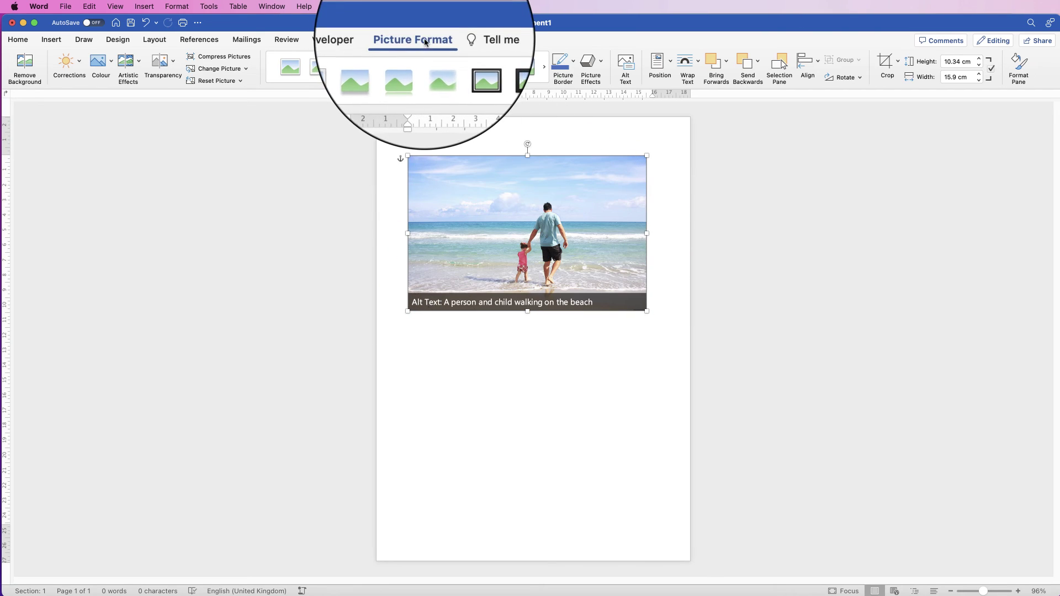
Apply a 1:1 aspect-ratio crop to the beach photo
left_click(898, 63)
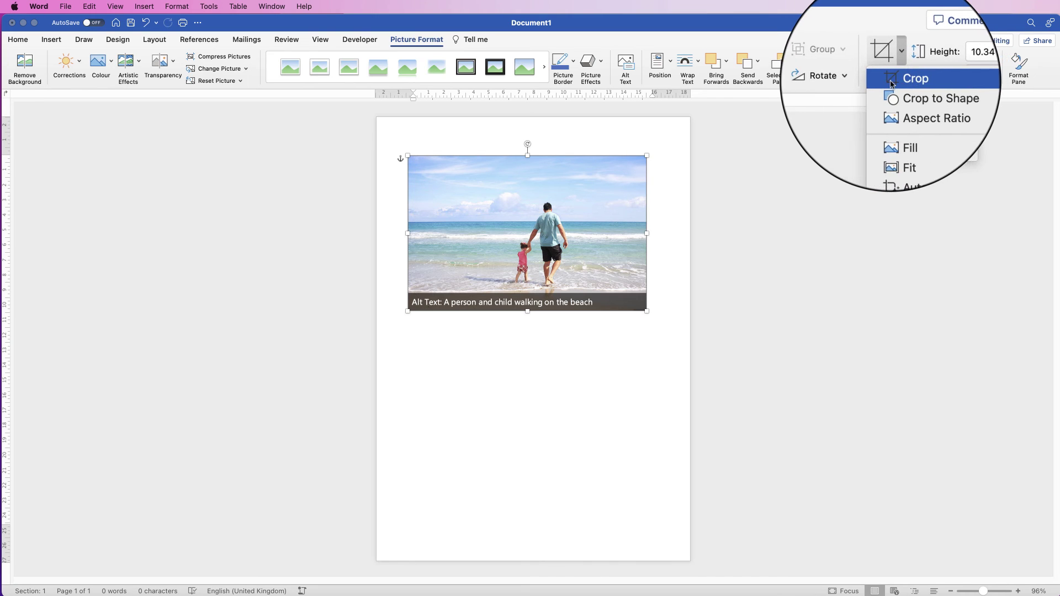
mouse_move(911, 95)
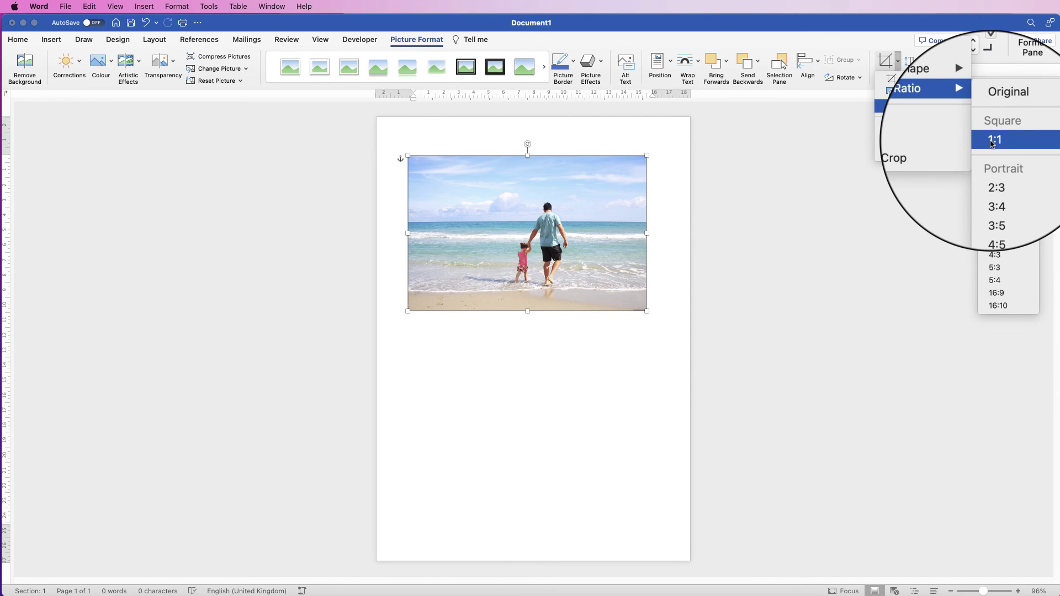
left_click(991, 145)
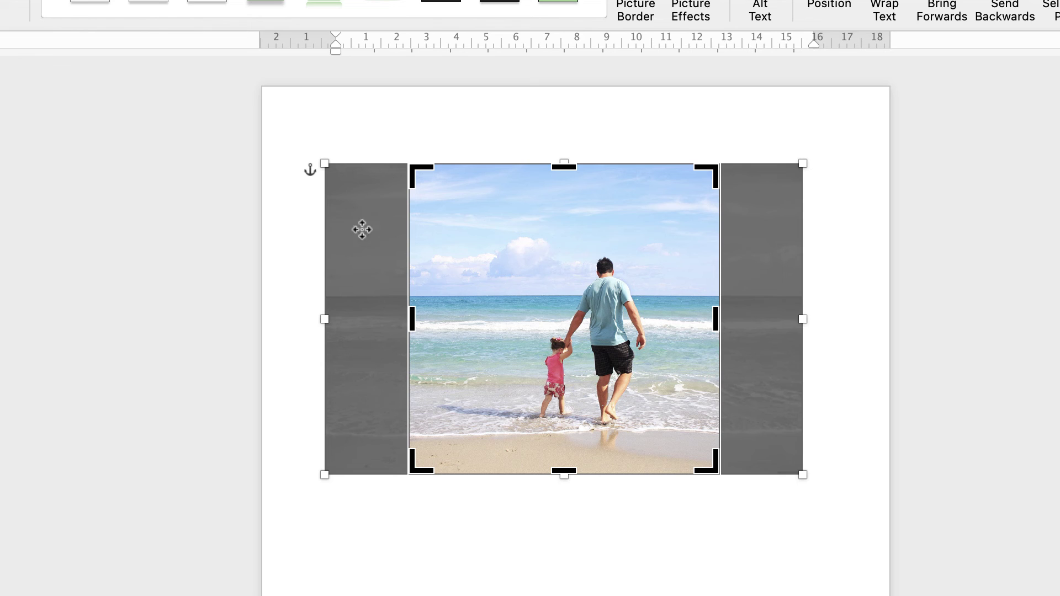
Reposition the photo in the square crop, shrink it around the adult and child, and finish cropping
mouse_move(515, 339)
left_mouse_down()
mouse_move(596, 339)
mouse_move(444, 332)
mouse_move(538, 332)
mouse_move(486, 332)
mouse_move(502, 337)
left_mouse_up()
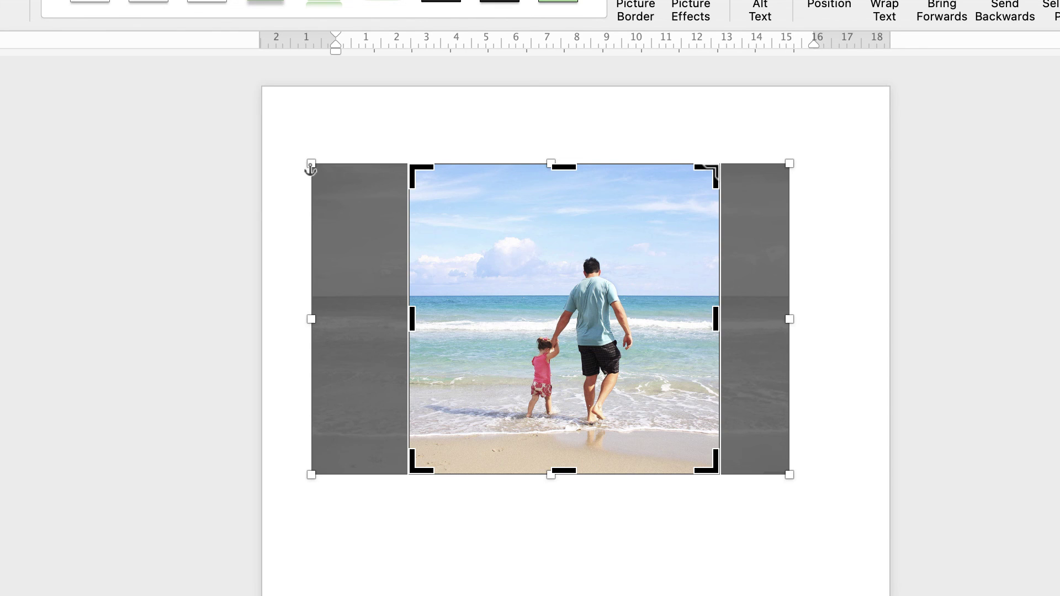
key("Right")
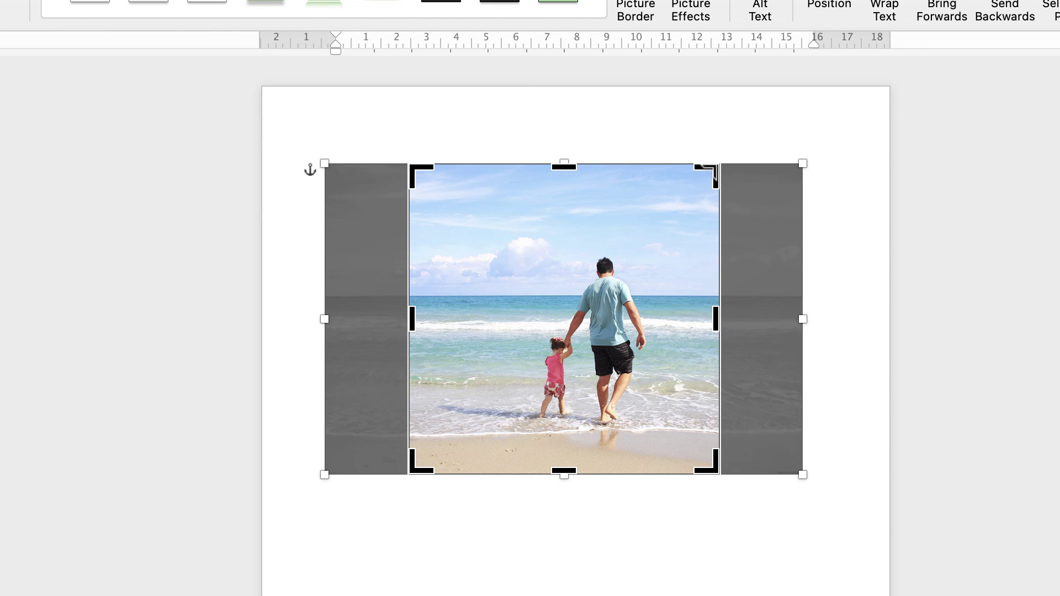
left_click_drag(714, 169, 665, 220)
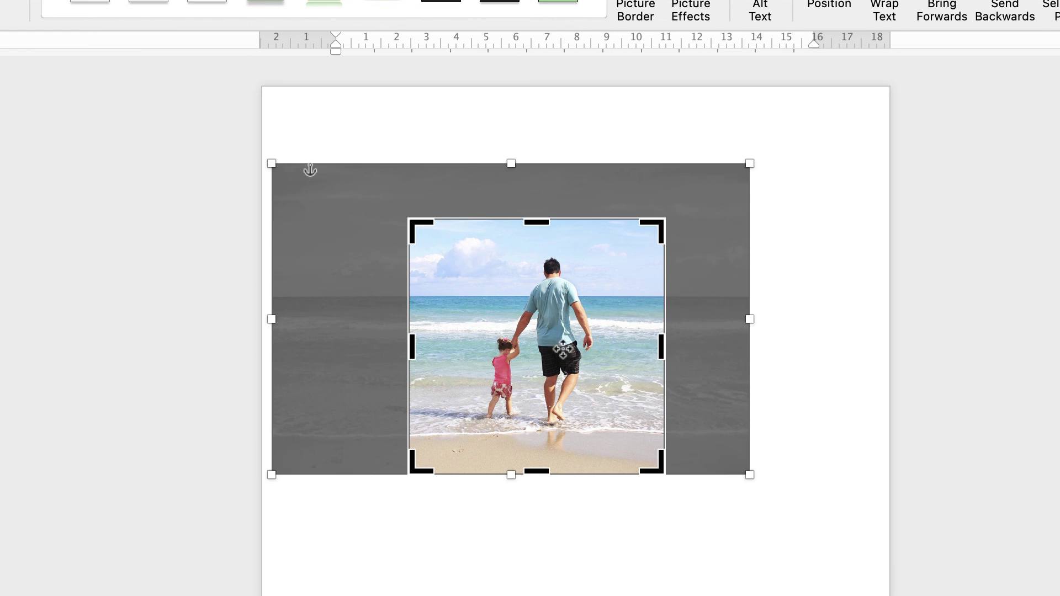
key("Escape")
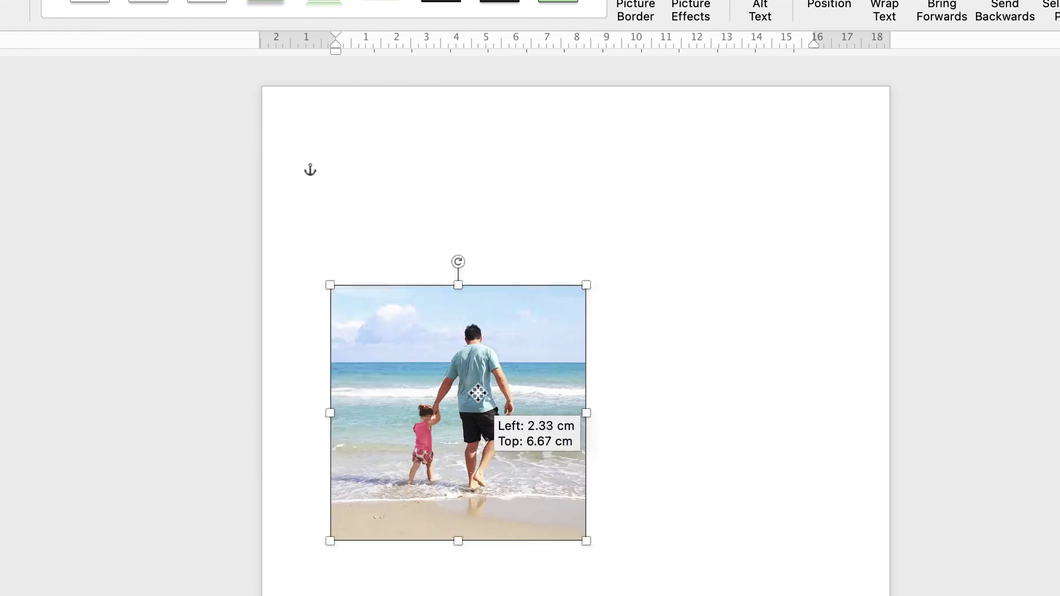